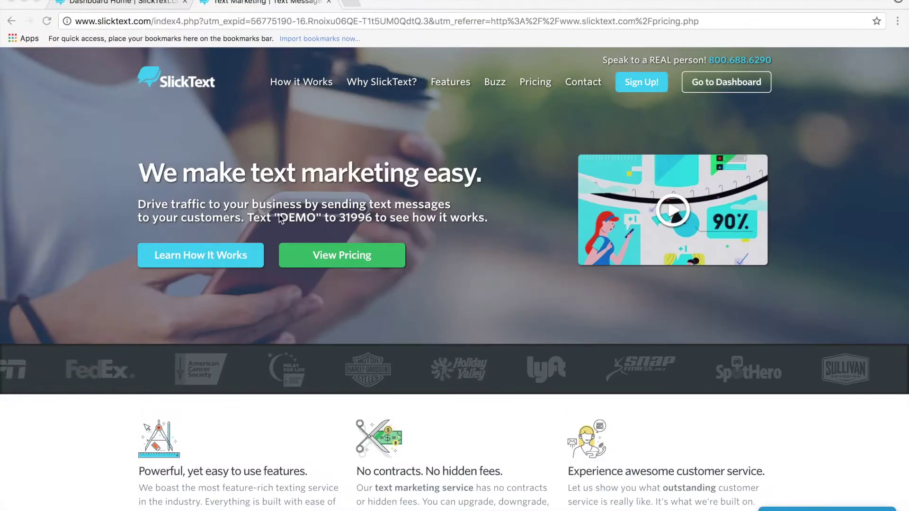
Step: Review the standard and larger monthly pricing plans, and close the pricing page
{"action": "left_click", "coordinate": [534, 82]}
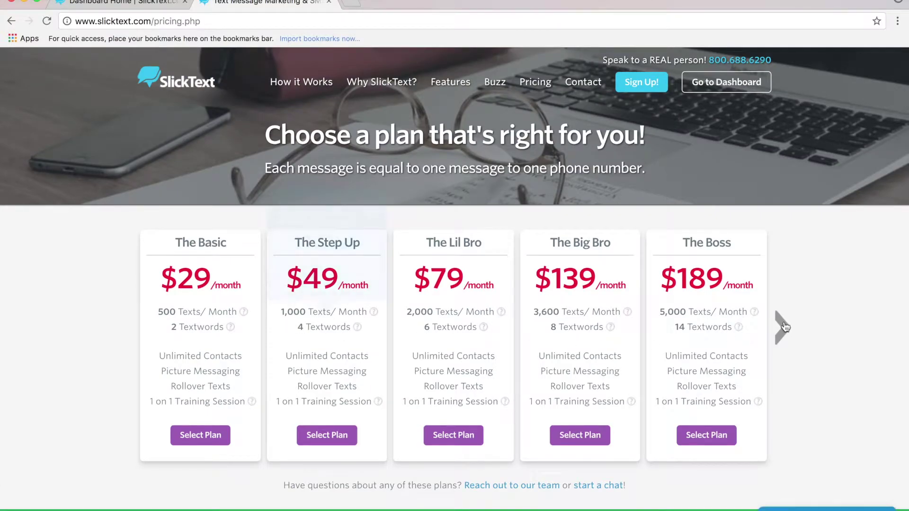
{"action": "left_click", "coordinate": [785, 328]}
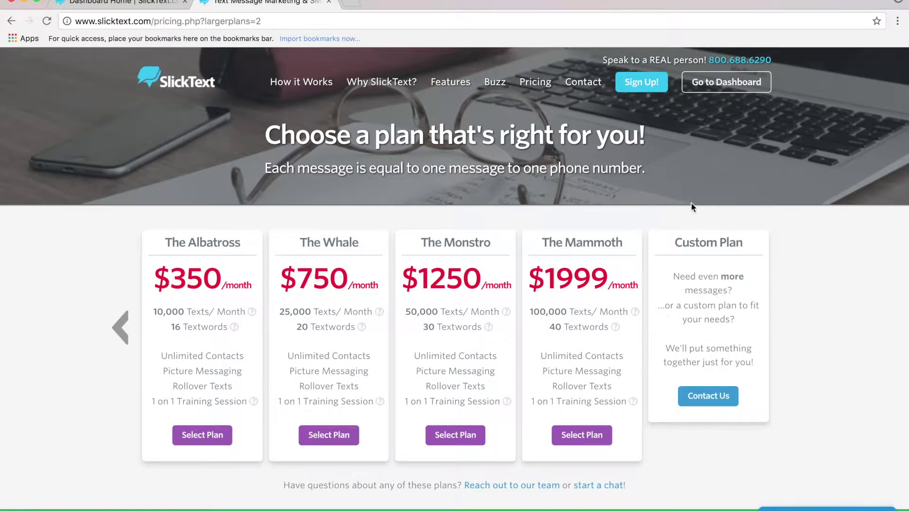
{"action": "left_click", "coordinate": [329, 3]}
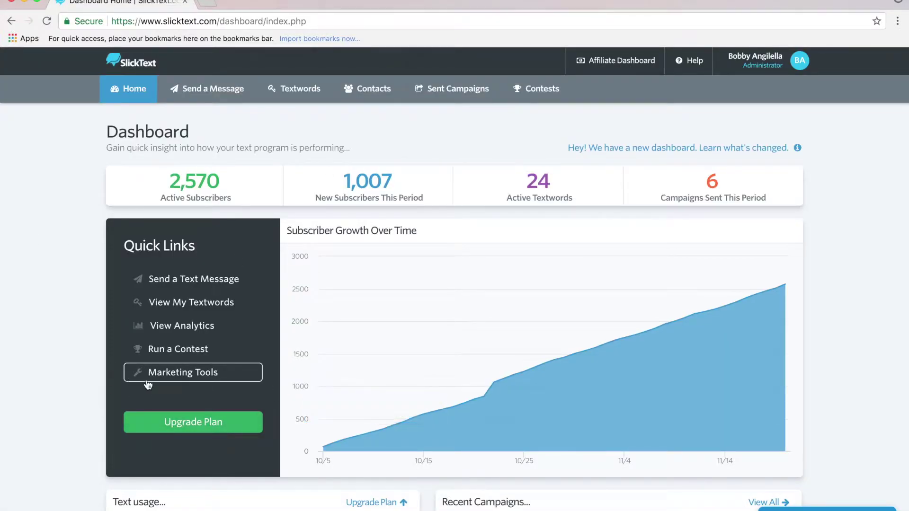
Step: Start a new opt-in web form from the web forms area of the marketing tools
{"action": "left_click", "coordinate": [200, 381]}
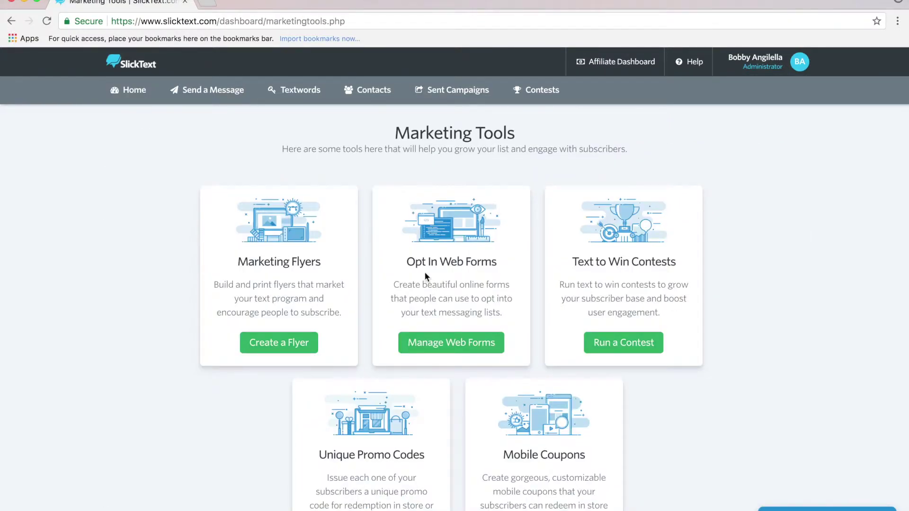
{"action": "left_click", "coordinate": [457, 346]}
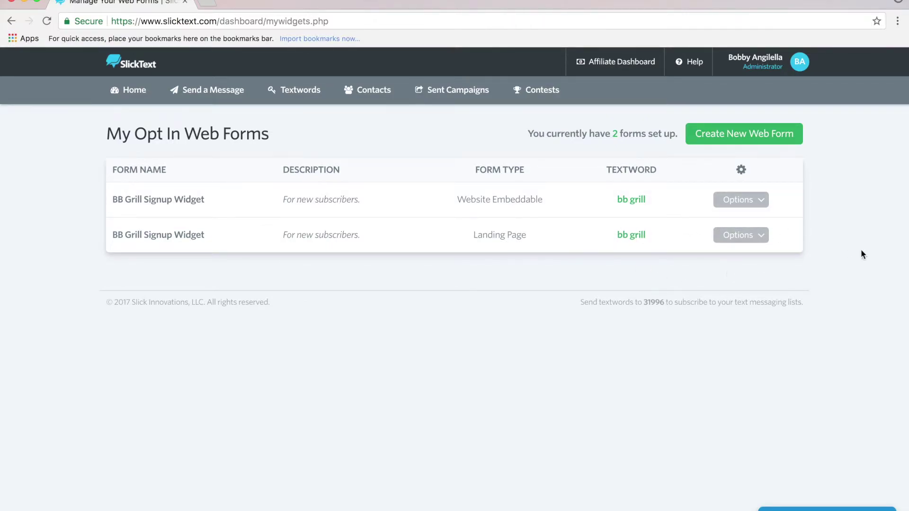
{"action": "left_click", "coordinate": [760, 137]}
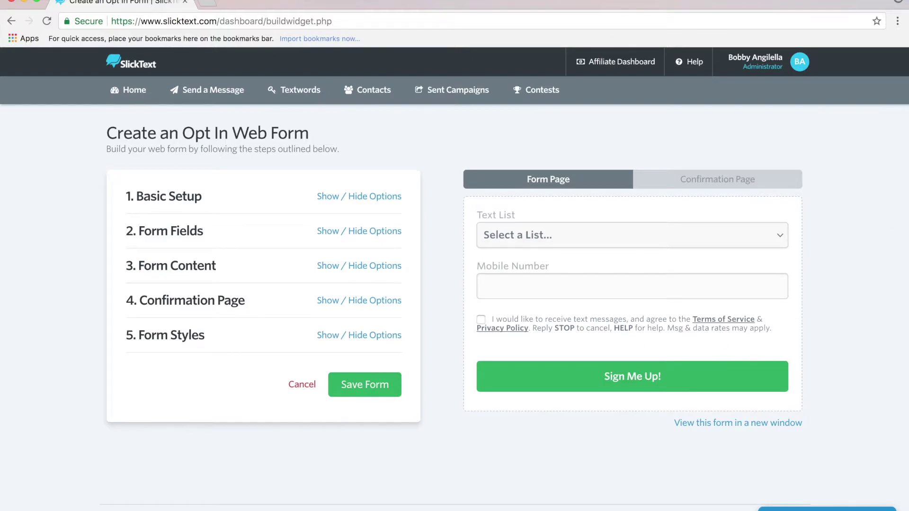
Step: In Basic Setup, name the form "BB Grill" and describe it as "Signup form for new subscribers to the restaurant."
{"action": "left_click", "coordinate": [356, 198]}
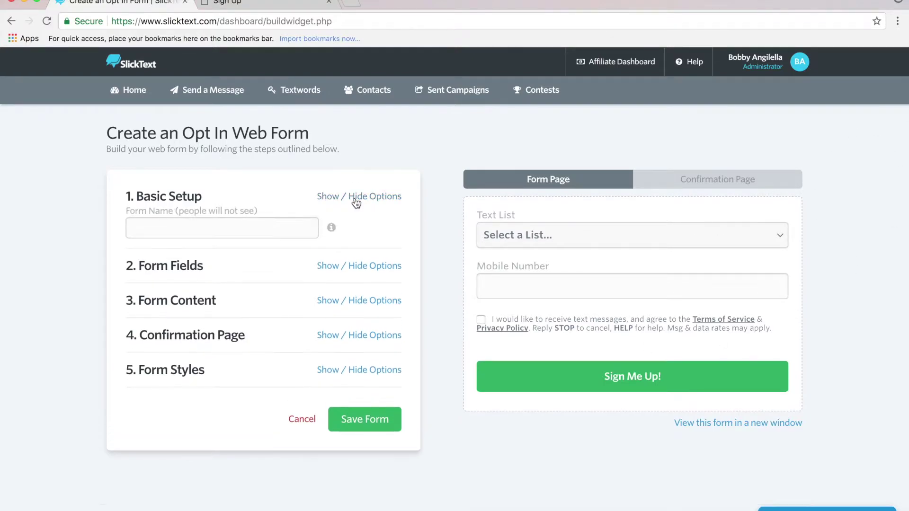
{"action": "left_click", "coordinate": [172, 245]}
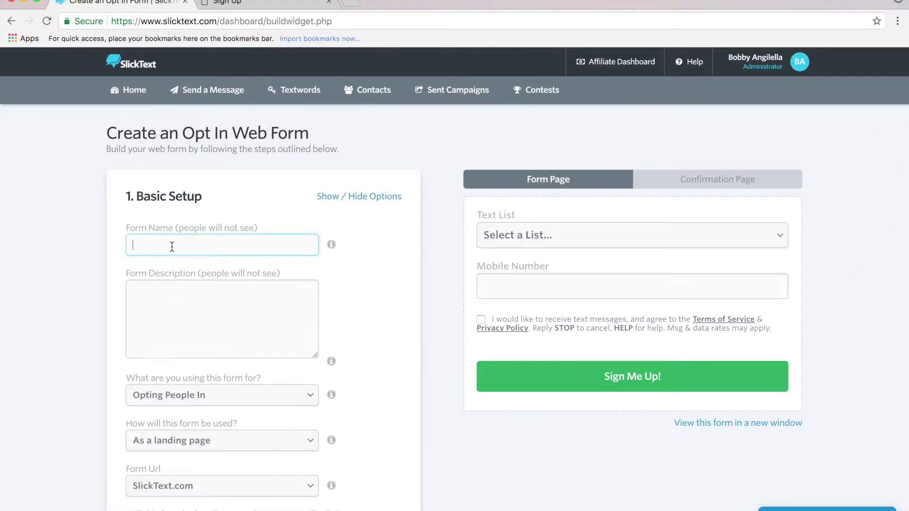
{"action": "type", "text": "BB Grill"}
{"action": "left_click", "coordinate": [209, 344]}
{"action": "type", "text": "Signup form for new subscribers to the restaurant."}
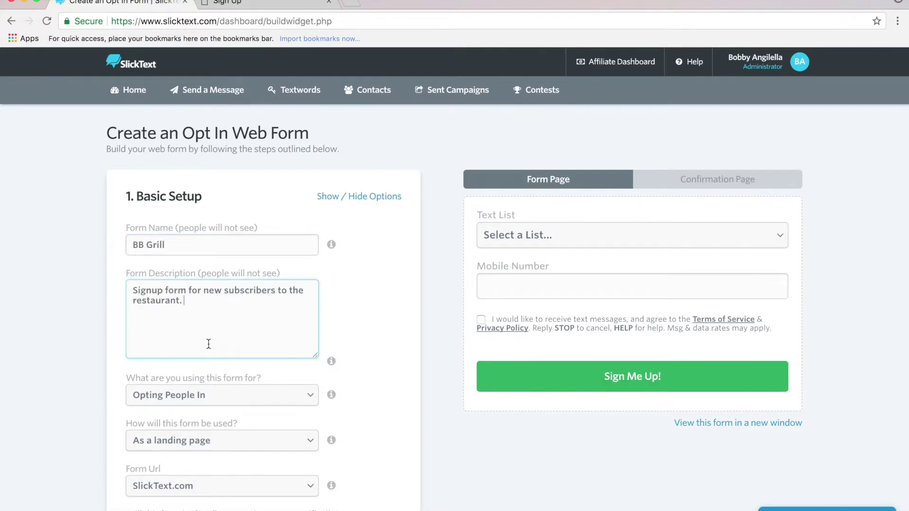
Step: Set the form's purpose to Opting People In and its use to As a landing page
{"action": "scroll", "coordinate": [395, 331], "scroll_direction": "down", "scroll_amount": 3}
{"action": "scroll", "coordinate": [395, 331], "scroll_direction": "down", "scroll_amount": 2}
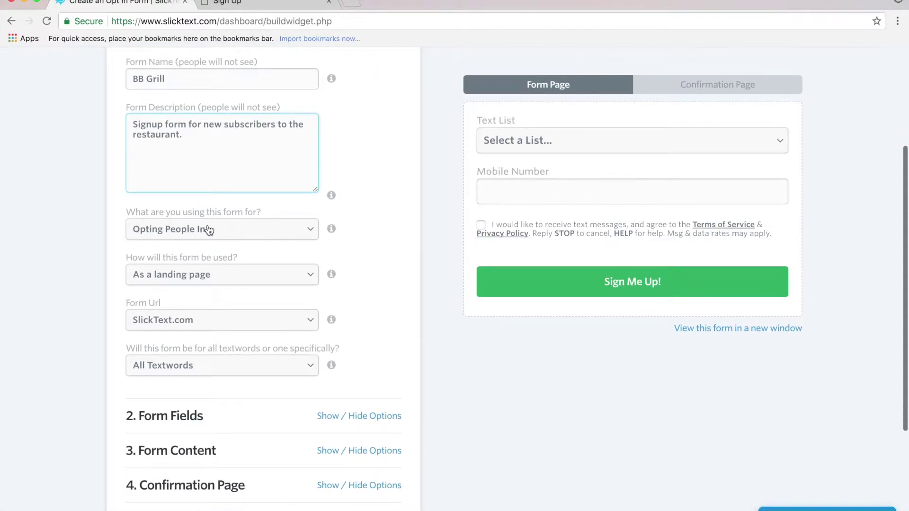
{"action": "left_click", "coordinate": [233, 235]}
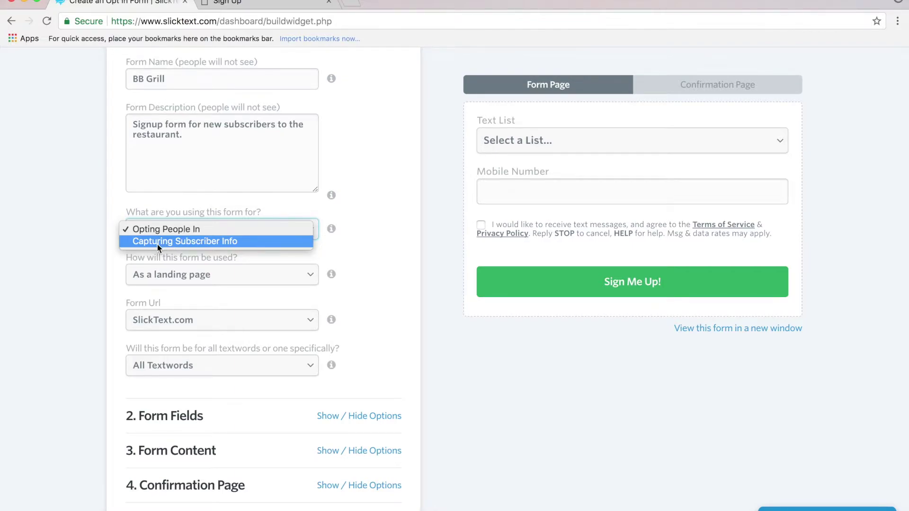
{"action": "left_click", "coordinate": [182, 229]}
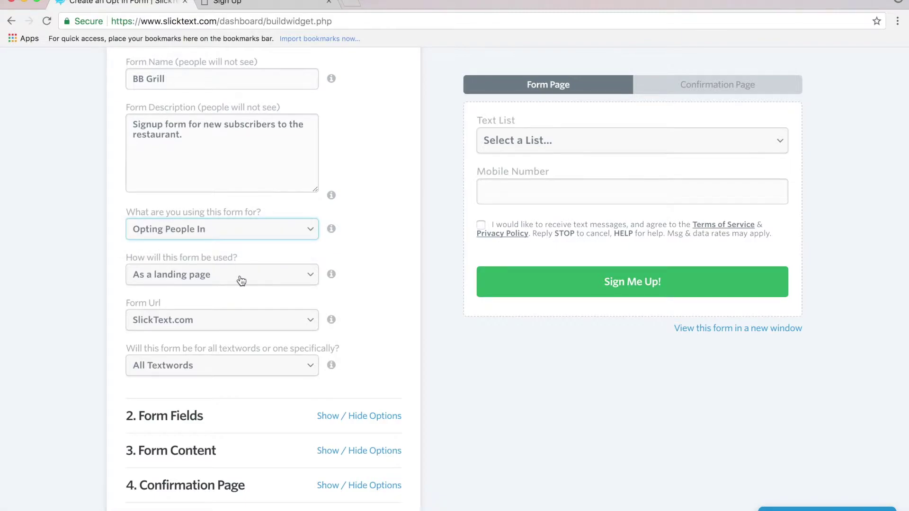
{"action": "left_click", "coordinate": [241, 281]}
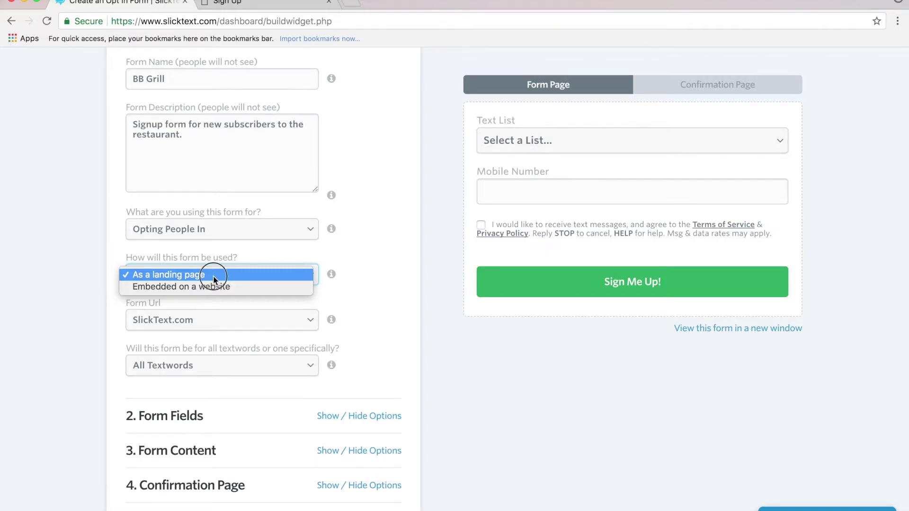
{"action": "left_click", "coordinate": [213, 276]}
Step: Assign the form to one specific textword, "bb grill", and collapse the Basic Setup section
{"action": "scroll", "coordinate": [368, 320], "scroll_direction": "down", "scroll_amount": 4}
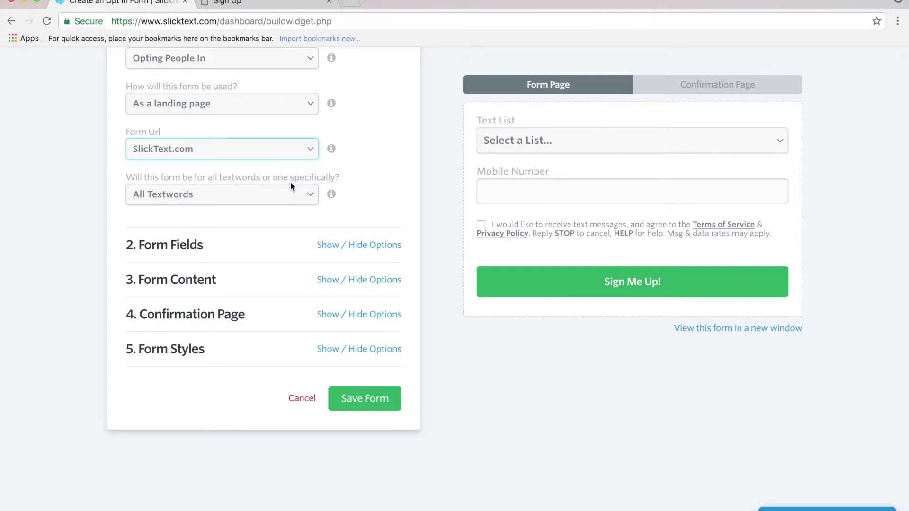
{"action": "left_click", "coordinate": [279, 194]}
{"action": "left_click", "coordinate": [218, 207]}
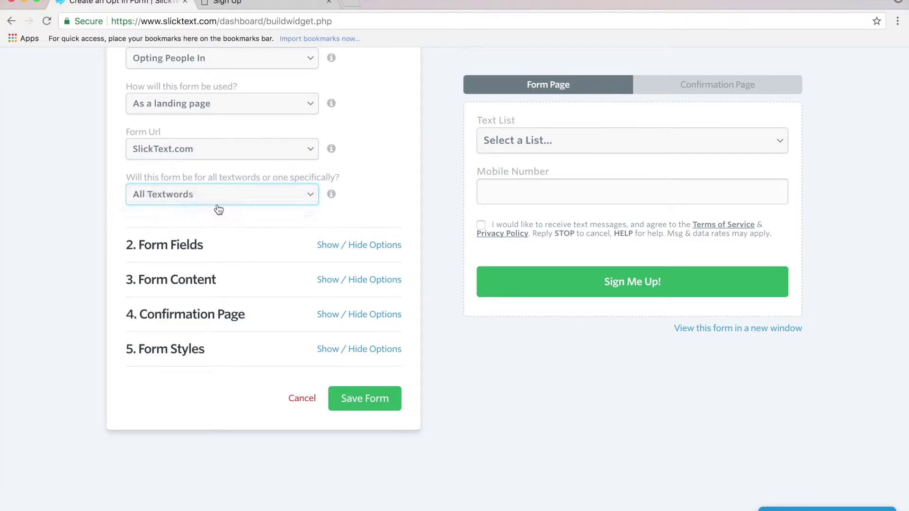
{"action": "left_click", "coordinate": [218, 239]}
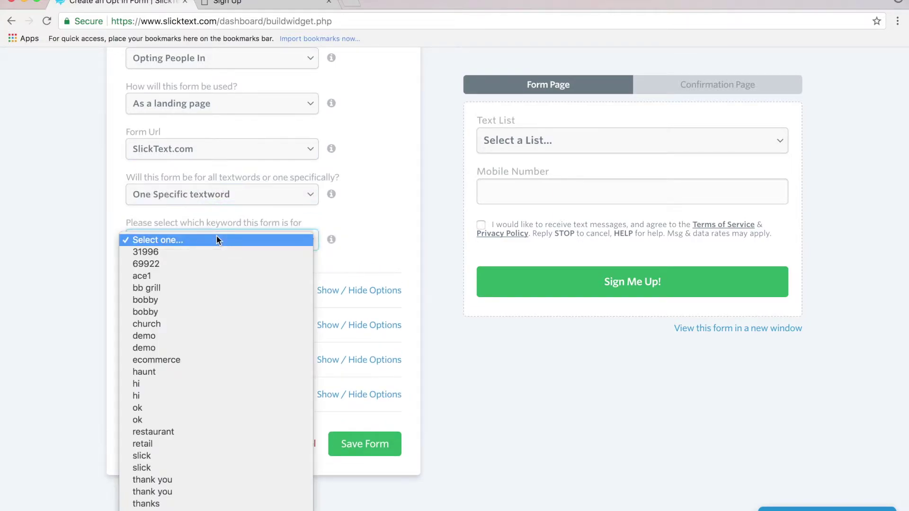
{"action": "left_click", "coordinate": [162, 289]}
{"action": "scroll", "coordinate": [396, 214], "scroll_direction": "up", "scroll_amount": 6}
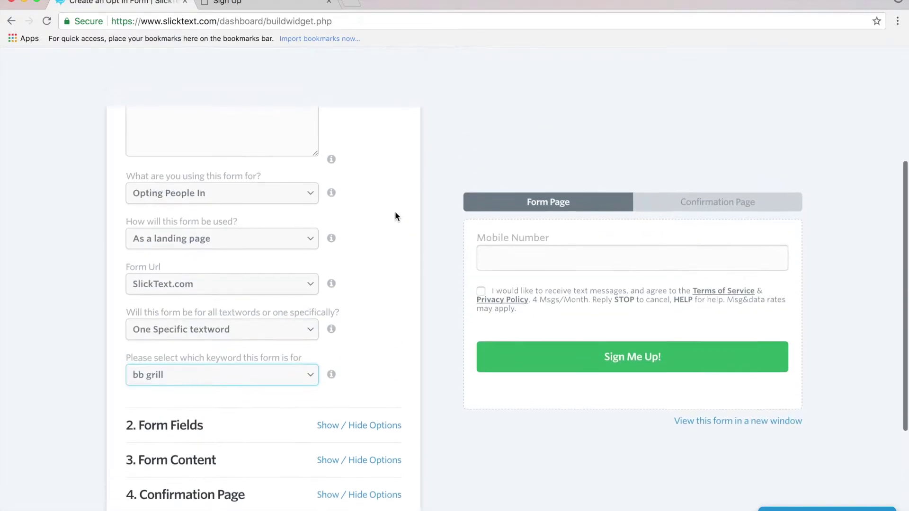
{"action": "left_click", "coordinate": [367, 126]}
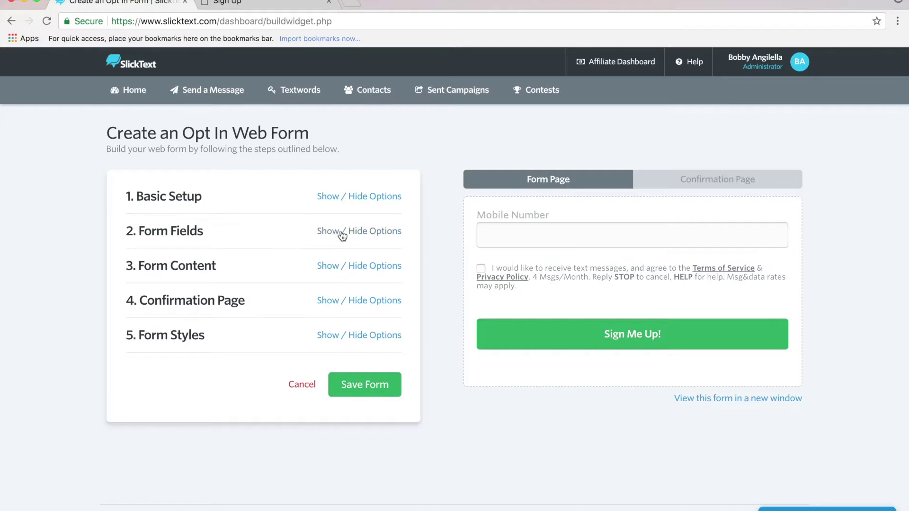
Step: Enable the Birthdate field in the Form Fields section and collapse that section
{"action": "left_click", "coordinate": [322, 232]}
{"action": "scroll", "coordinate": [415, 266], "scroll_direction": "down", "scroll_amount": 3}
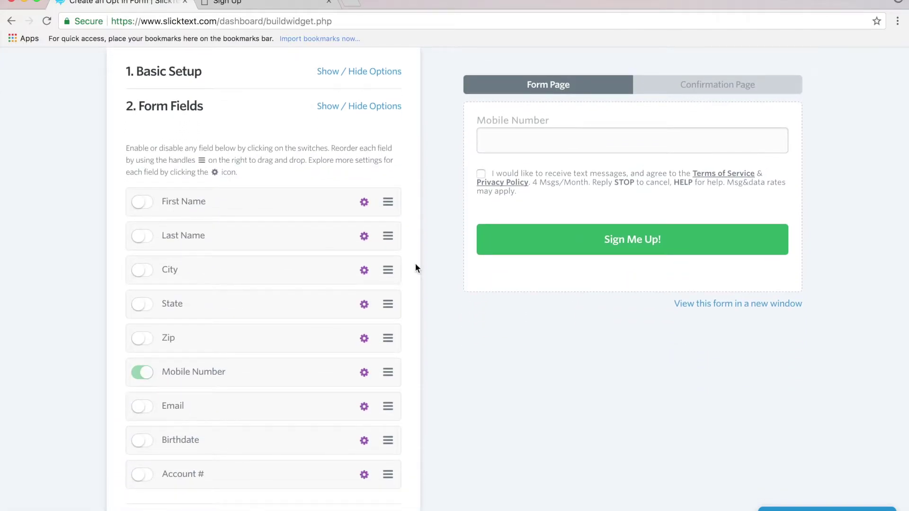
{"action": "scroll", "coordinate": [416, 268], "scroll_direction": "down", "scroll_amount": 2}
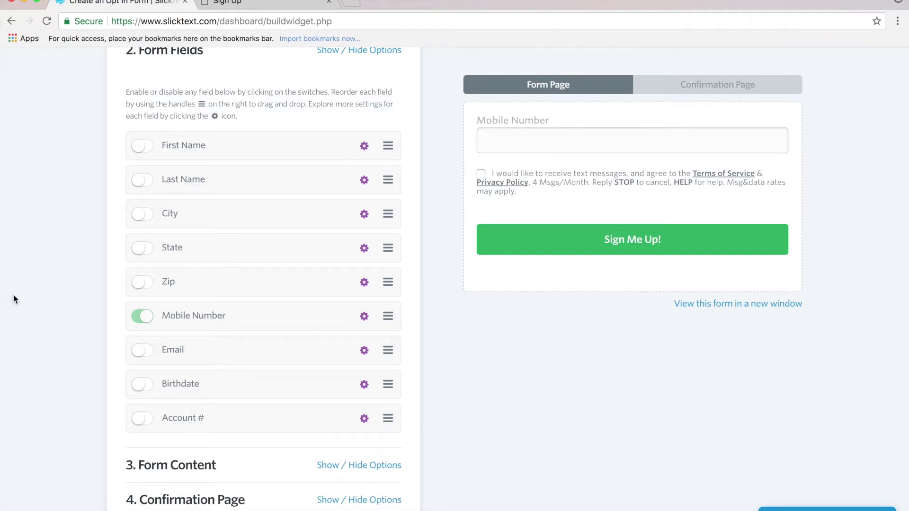
{"action": "left_click", "coordinate": [138, 383]}
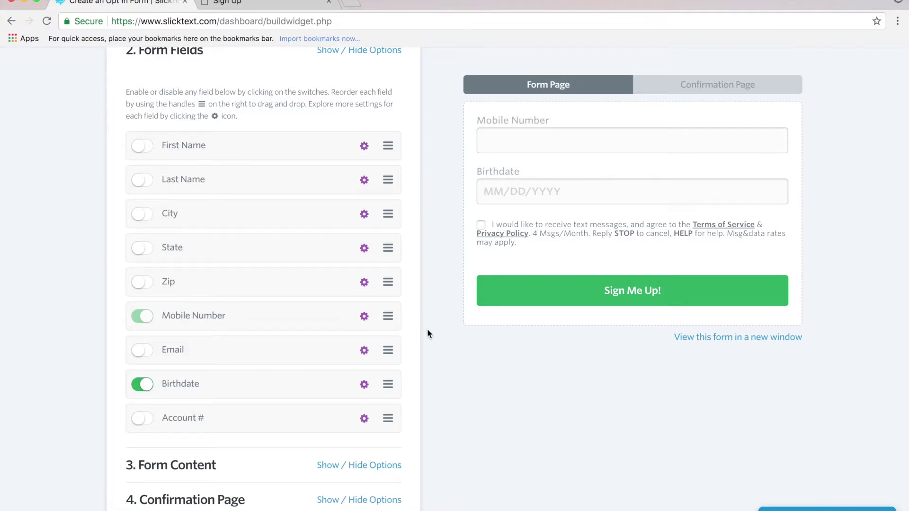
{"action": "scroll", "coordinate": [410, 329], "scroll_direction": "down", "scroll_amount": 2}
{"action": "scroll", "coordinate": [410, 330], "scroll_direction": "up", "scroll_amount": 5}
{"action": "left_click", "coordinate": [387, 229]}
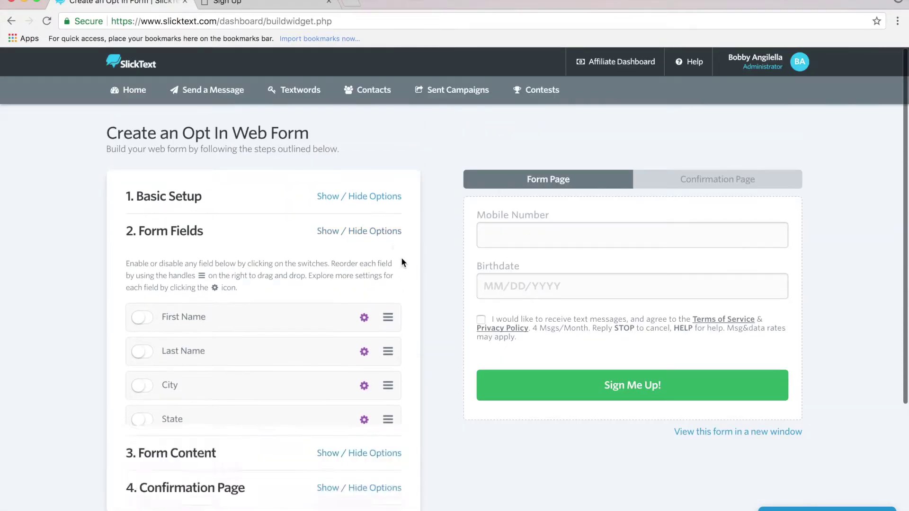
Step: In Form Content, upload "NEW Logo copy white.png" as the form's logo and enlarge it slightly
{"action": "left_click", "coordinate": [354, 266]}
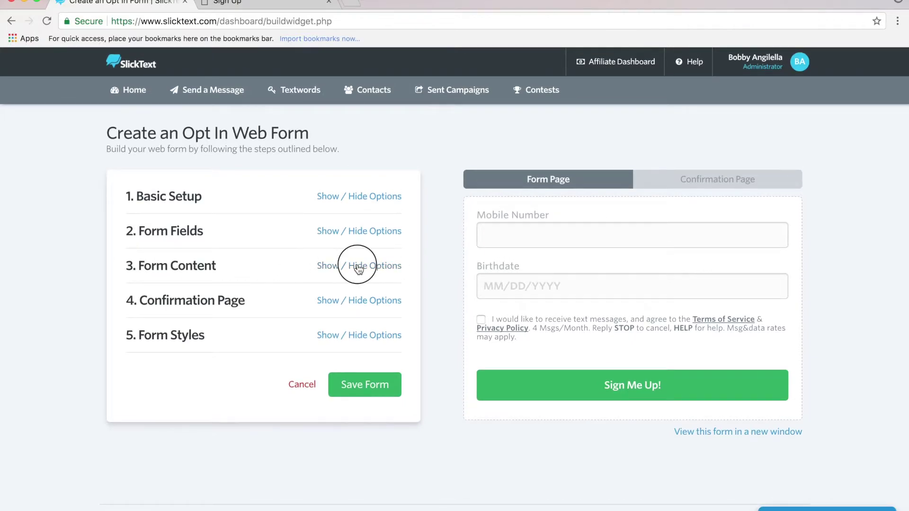
{"action": "scroll", "coordinate": [348, 275], "scroll_direction": "down", "scroll_amount": 3}
{"action": "scroll", "coordinate": [348, 276], "scroll_direction": "down", "scroll_amount": 2}
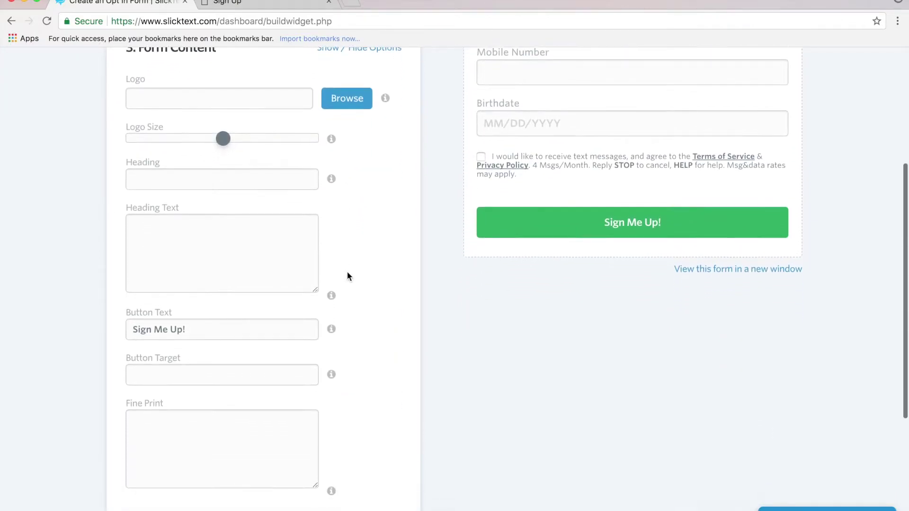
{"action": "scroll", "coordinate": [347, 276], "scroll_direction": "up", "scroll_amount": 1}
{"action": "scroll", "coordinate": [347, 276], "scroll_direction": "up", "scroll_amount": 1}
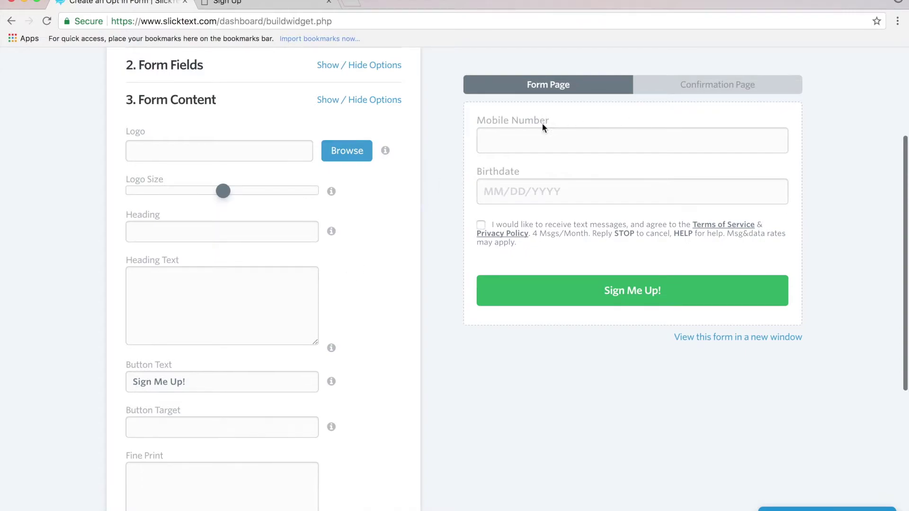
{"action": "left_click", "coordinate": [351, 151]}
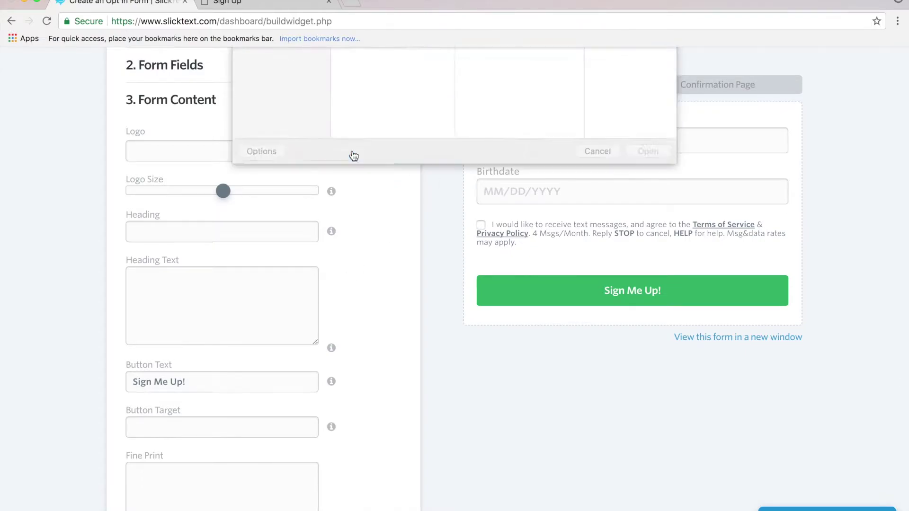
{"action": "left_click", "coordinate": [630, 135]}
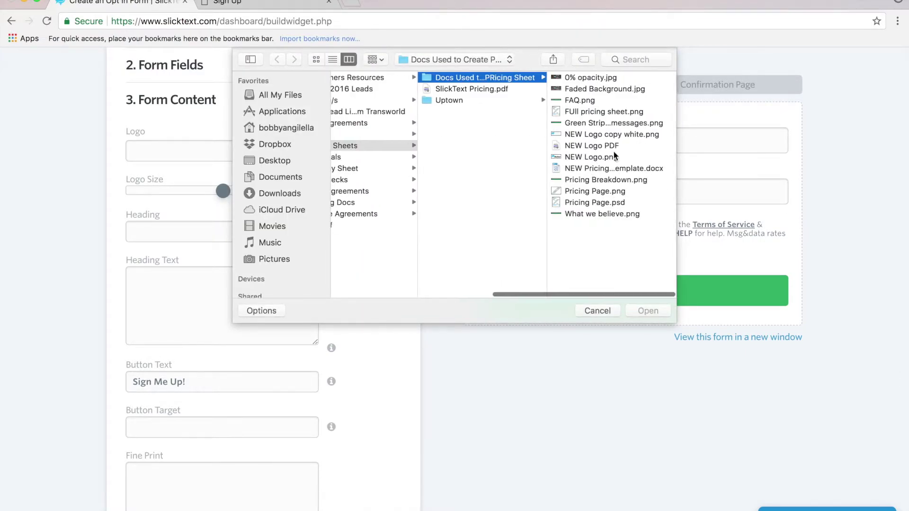
{"action": "left_click", "coordinate": [646, 309]}
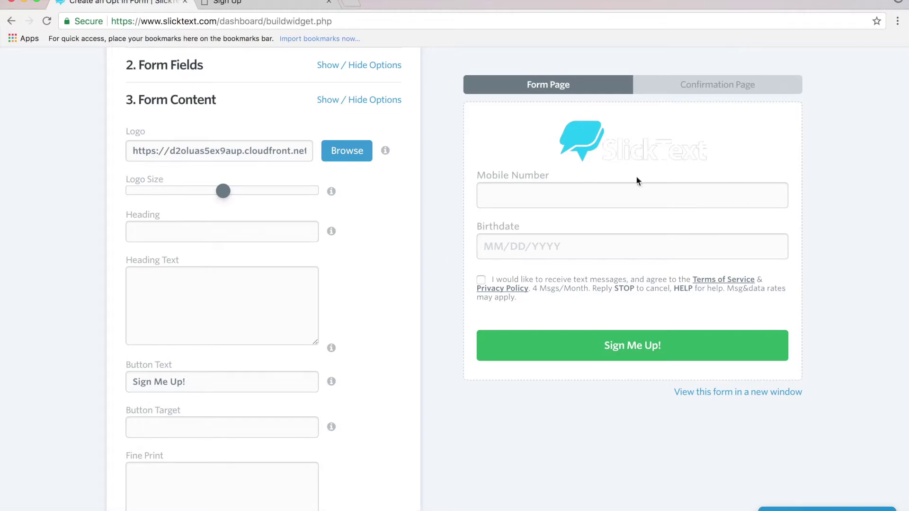
{"action": "left_click", "coordinate": [224, 194]}
{"action": "left_click_drag", "start_coordinate": [225, 194], "coordinate": [251, 194]}
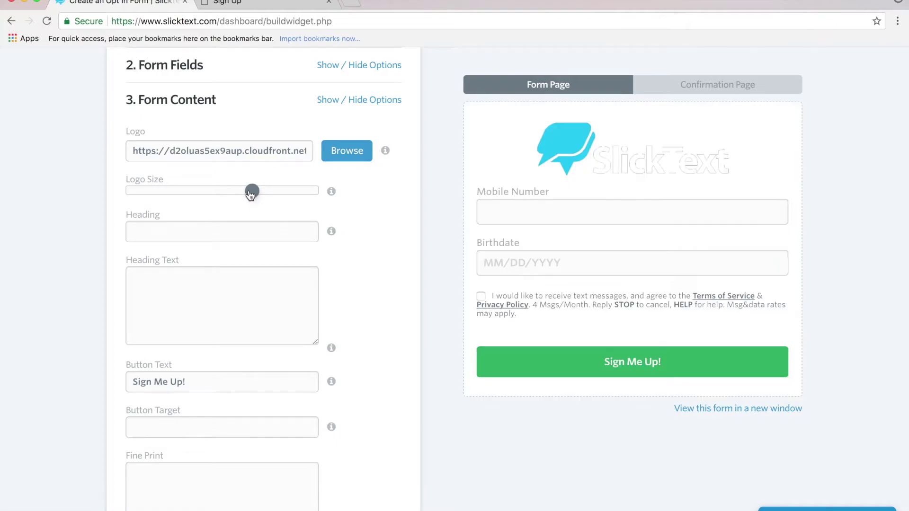
{"action": "left_click", "coordinate": [203, 235]}
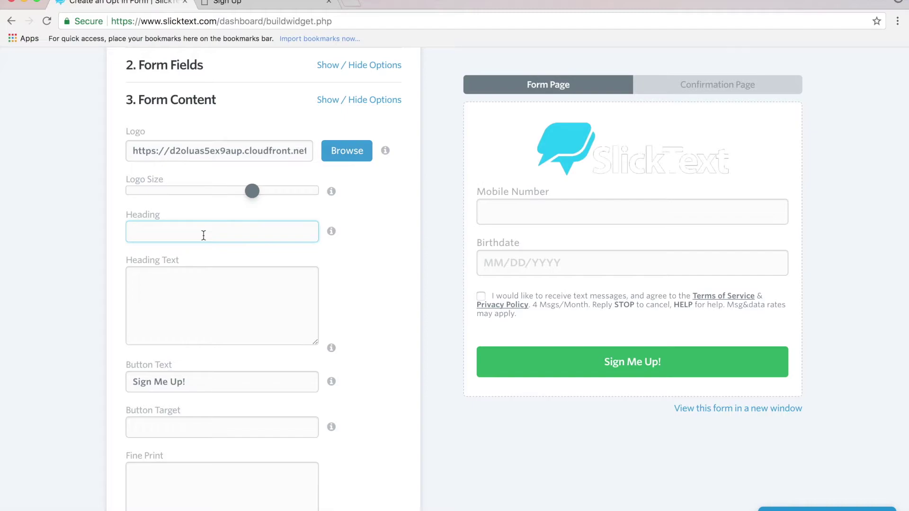
{"action": "type", "text": "Join our VIP"}
{"action": "type", "text": "list!"}
{"action": "left_click", "coordinate": [393, 242]}
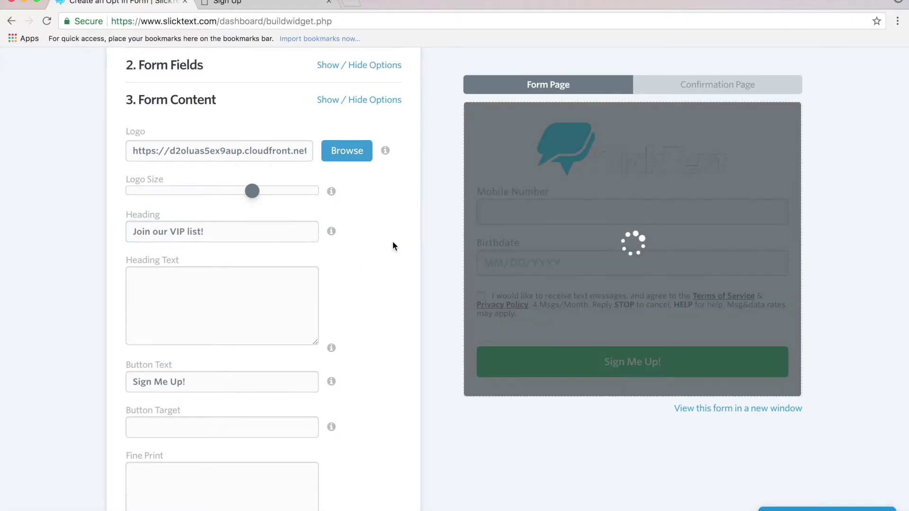
{"action": "left_click", "coordinate": [183, 229]}
{"action": "key", "text": "super+a"}
{"action": "key", "text": "BackSpace"}
Step: Set the heading text to "Join the BB Grill VIP list & receive 1 FREE appetizer!" and check it in the form preview
{"action": "left_click", "coordinate": [185, 303]}
{"action": "type", "text": "Join the BB Grill VIP list & receive 1 FREE appetizer!"}
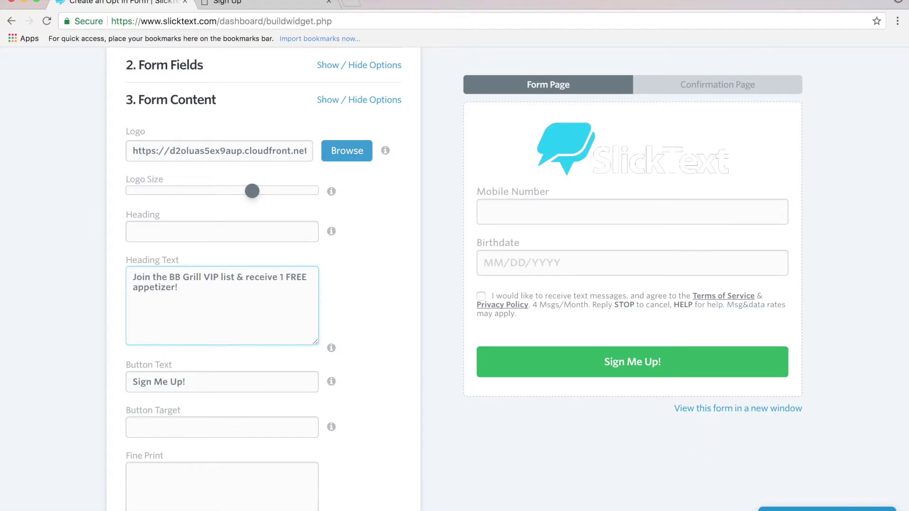
{"action": "left_click", "coordinate": [398, 274]}
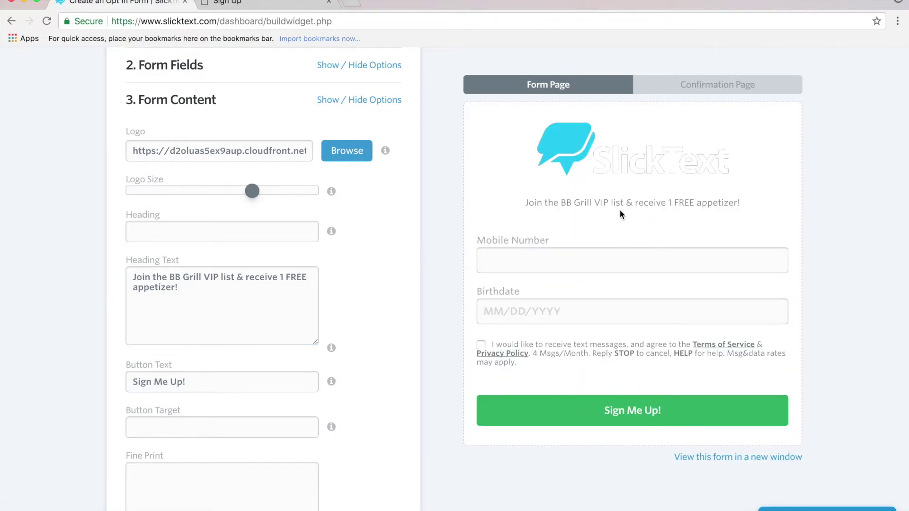
{"action": "left_click_drag", "start_coordinate": [522, 208], "coordinate": [742, 203]}
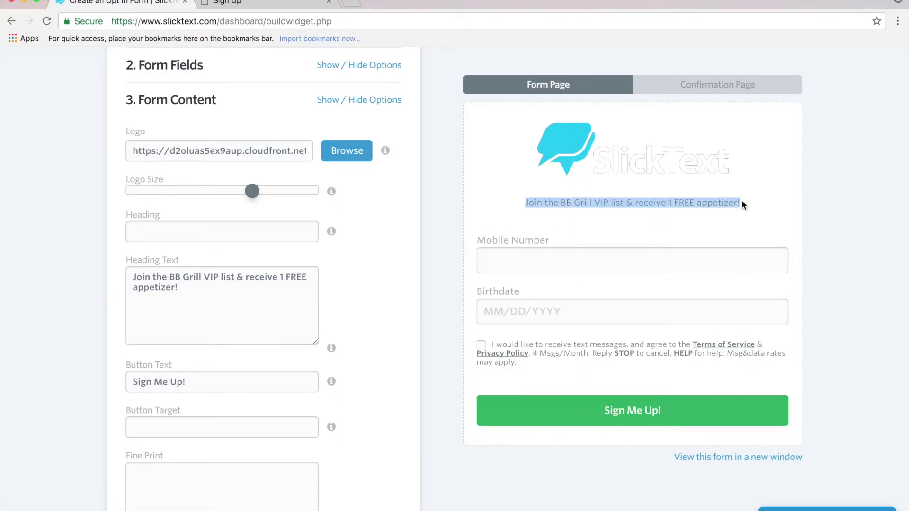
{"action": "scroll", "coordinate": [213, 237], "scroll_direction": "down", "scroll_amount": 3}
{"action": "left_click", "coordinate": [191, 234]}
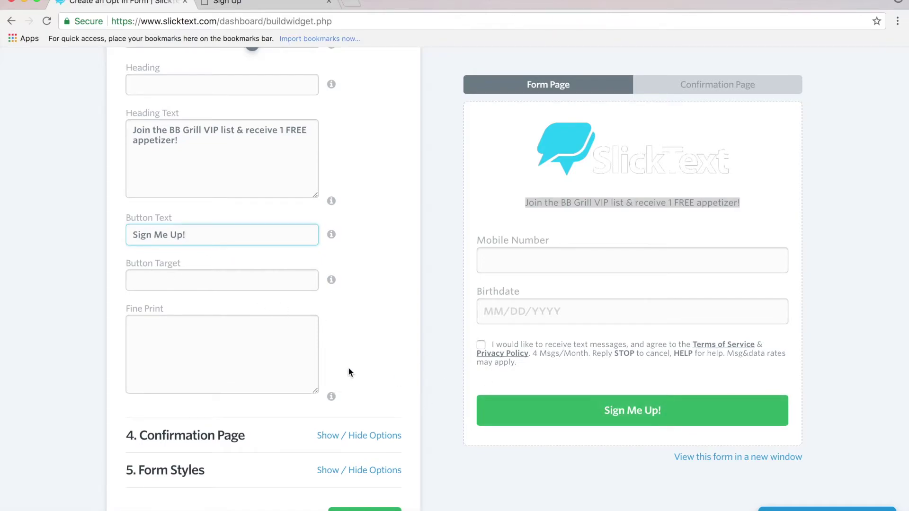
Step: Try the sample text "adfdasasddasfadsf" as the form's fine print and clear the field again
{"action": "left_click", "coordinate": [196, 342]}
{"action": "type", "text": "adfdasasddasfadsf"}
{"action": "left_click", "coordinate": [377, 341]}
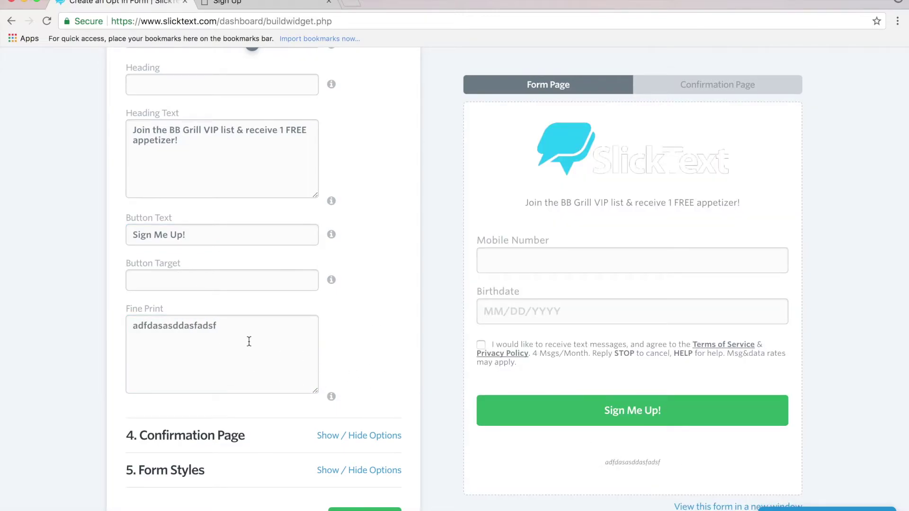
{"action": "left_click", "coordinate": [249, 340]}
{"action": "key", "text": "super+a"}
{"action": "key", "text": "BackSpace"}
{"action": "left_click", "coordinate": [404, 304]}
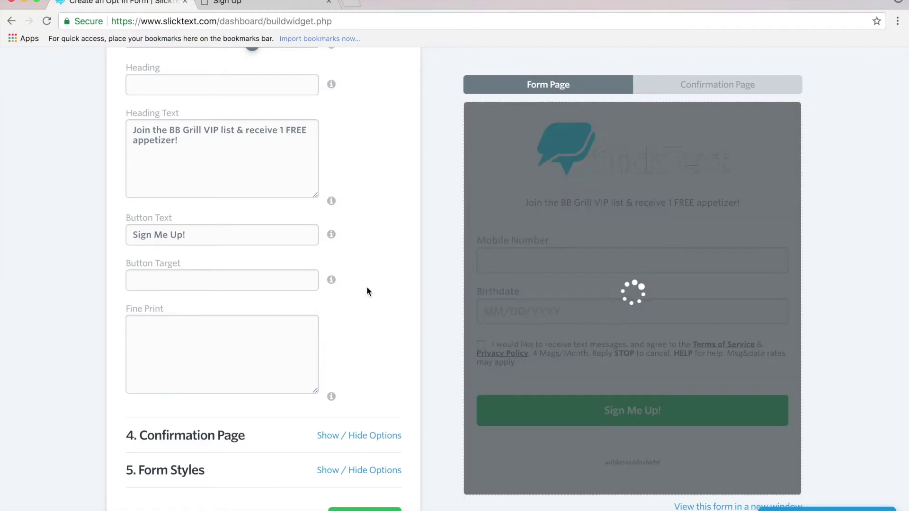
Step: Expand the Confirmation Page section and review the confirmation heading and text in the preview
{"action": "scroll", "coordinate": [356, 189], "scroll_direction": "up", "scroll_amount": 2}
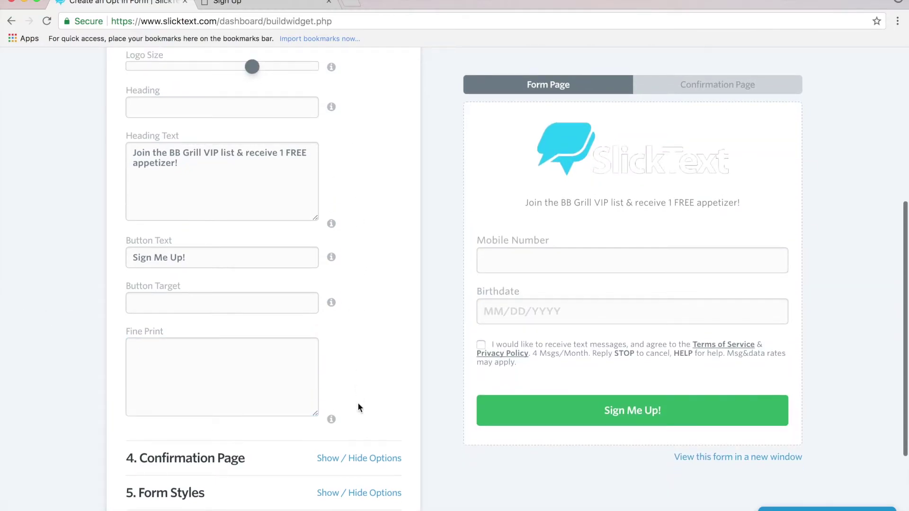
{"action": "left_click", "coordinate": [361, 461]}
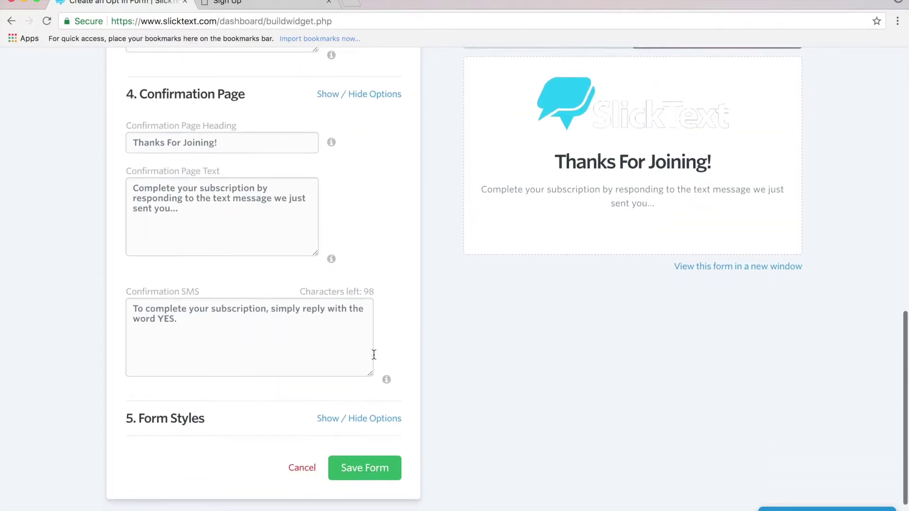
{"action": "scroll", "coordinate": [374, 358], "scroll_direction": "up", "scroll_amount": 2}
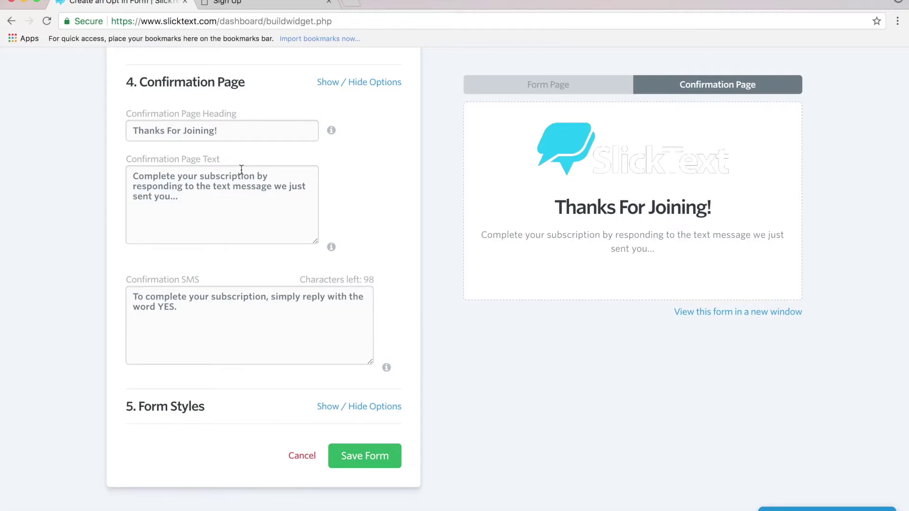
{"action": "left_click_drag", "start_coordinate": [555, 214], "coordinate": [714, 213]}
{"action": "left_click_drag", "start_coordinate": [482, 236], "coordinate": [710, 245]}
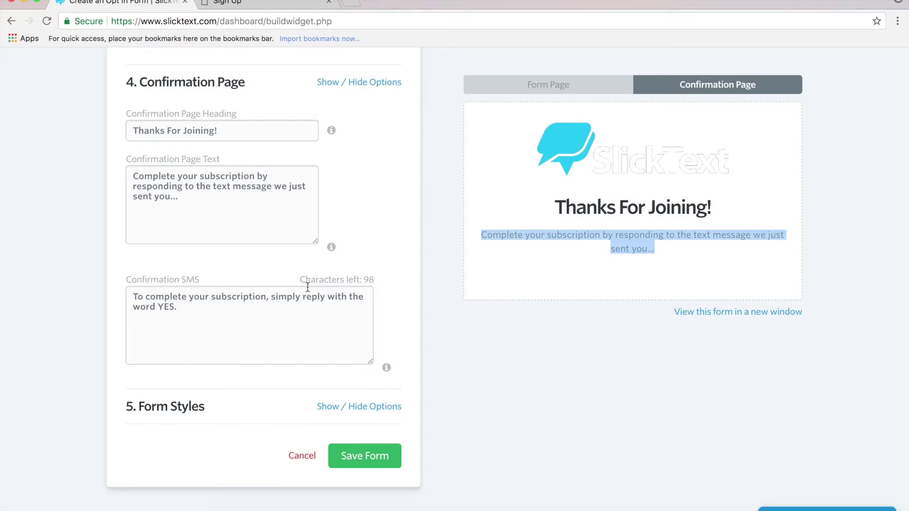
Step: Change the Confirmation SMS to "To complete your subscription the BB Grill VIP list, simply reply with the word YES." and collapse the section
{"action": "left_click", "coordinate": [230, 318]}
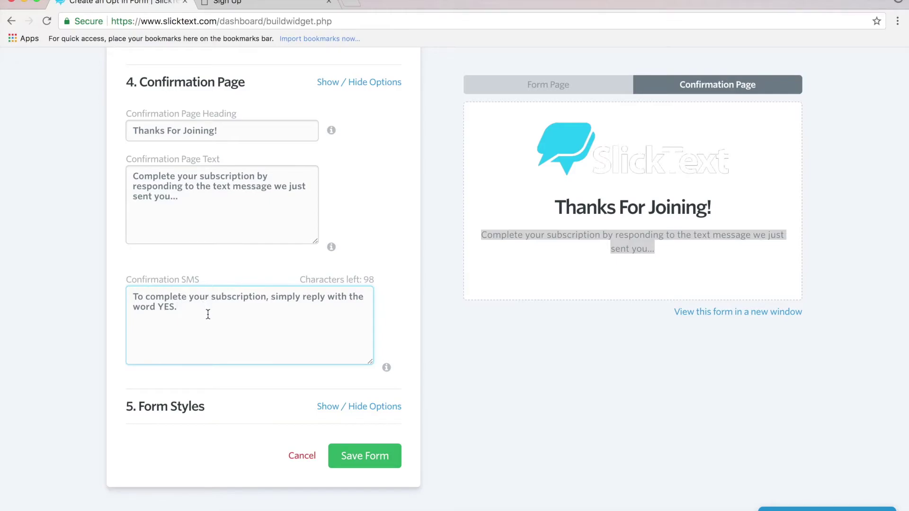
{"action": "left_click", "coordinate": [268, 296]}
{"action": "type", "text": "the BB Grill "}
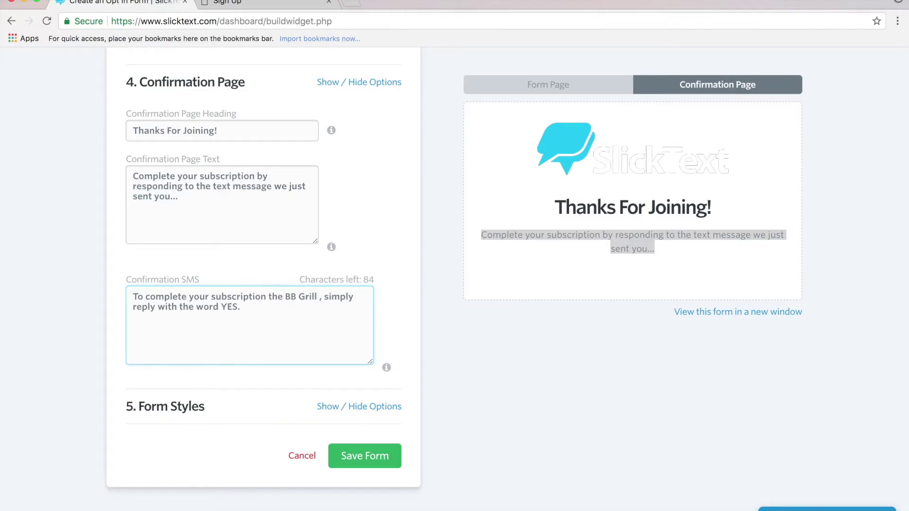
{"action": "type", "text": "VIP list"}
{"action": "left_click_drag", "start_coordinate": [279, 311], "coordinate": [106, 300]}
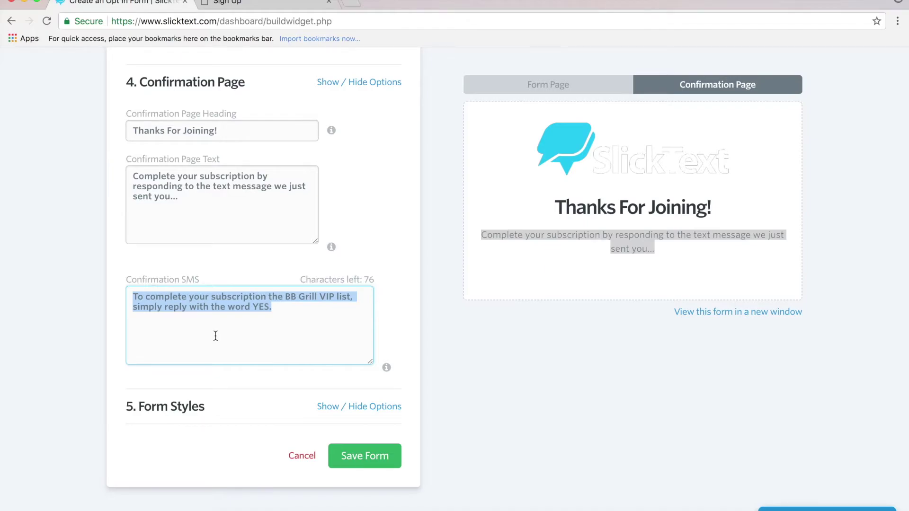
{"action": "left_click", "coordinate": [374, 81]}
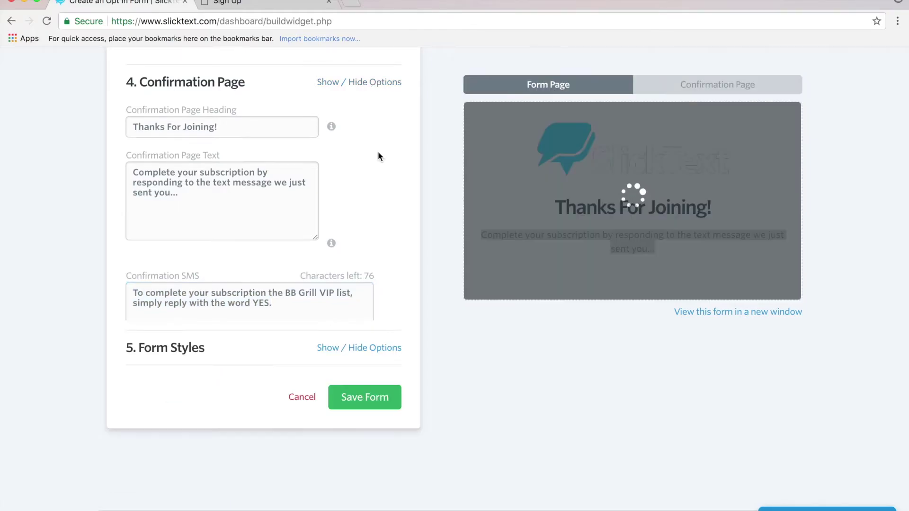
Step: In Form Styles, set the form width to 600 pixels and the font to Lobster
{"action": "scroll", "coordinate": [354, 237], "scroll_direction": "down", "scroll_amount": 5}
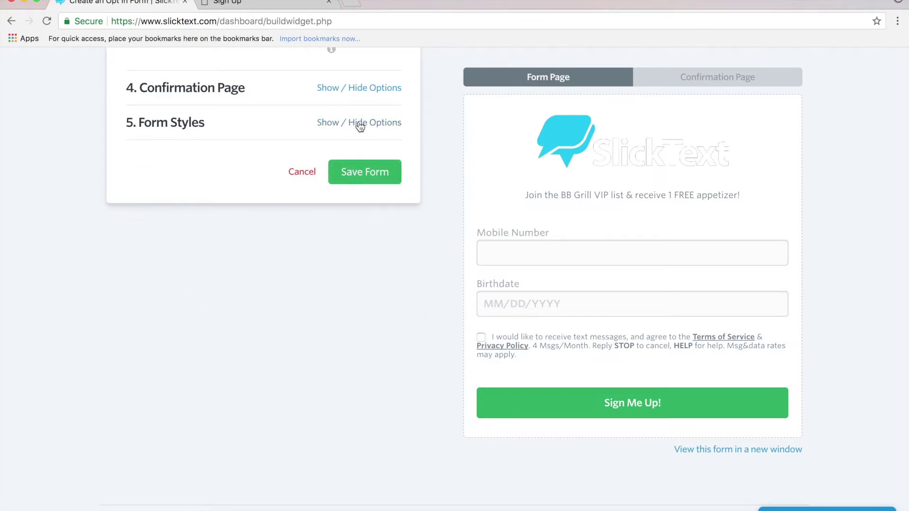
{"action": "left_click", "coordinate": [358, 124]}
{"action": "scroll", "coordinate": [261, 167], "scroll_direction": "down", "scroll_amount": 2}
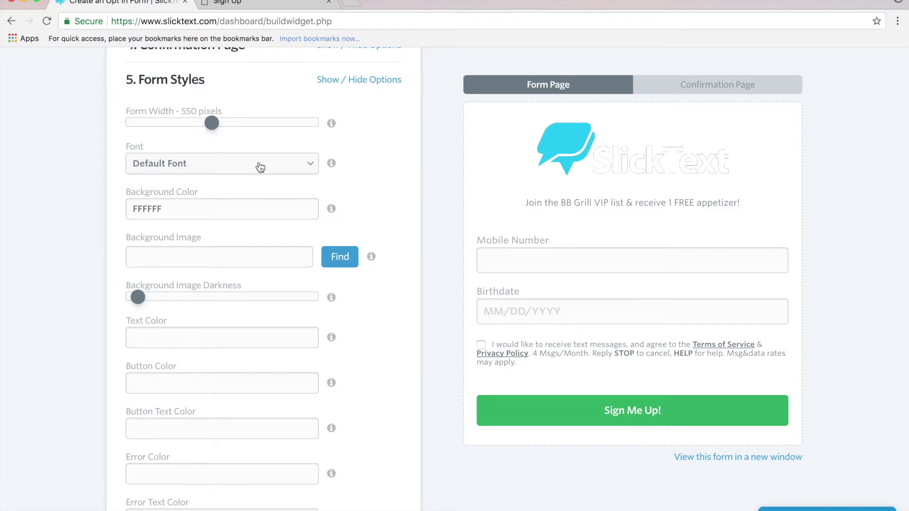
{"action": "left_click_drag", "start_coordinate": [211, 123], "coordinate": [225, 124]}
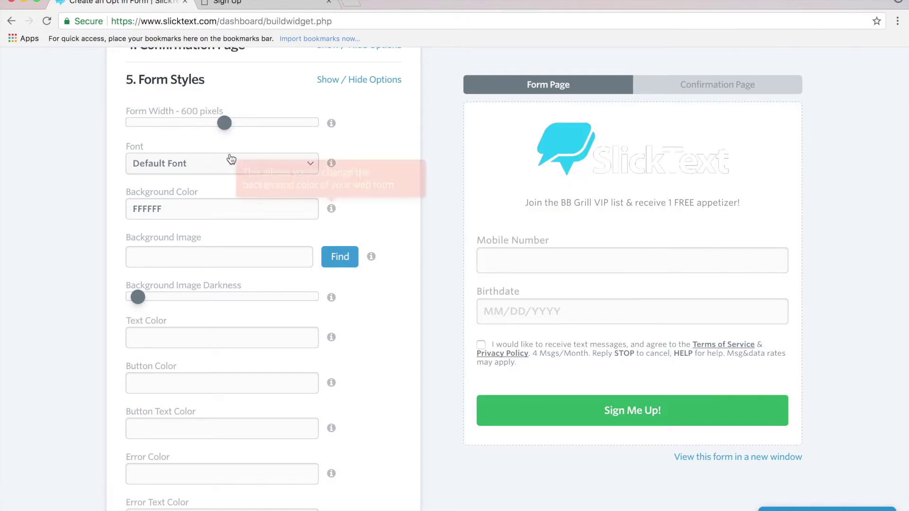
{"action": "left_click", "coordinate": [220, 163]}
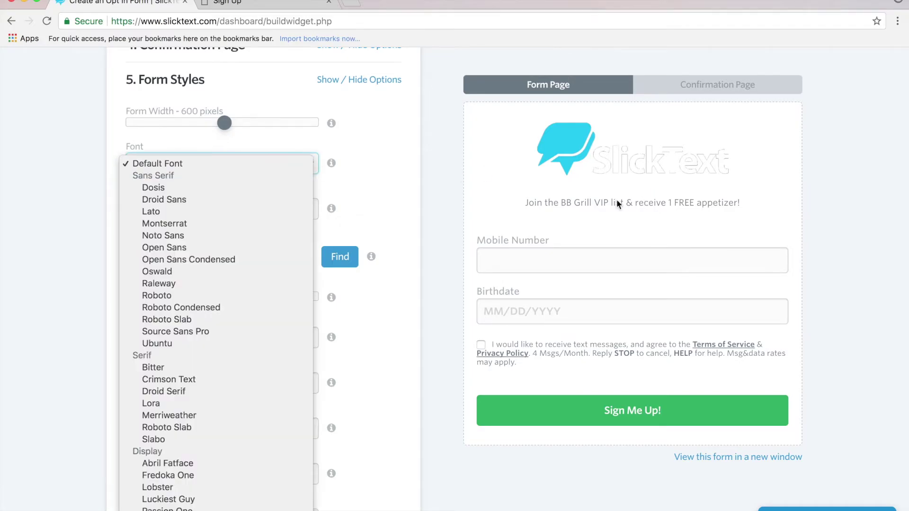
{"action": "scroll", "coordinate": [157, 226], "scroll_direction": "down", "scroll_amount": 3}
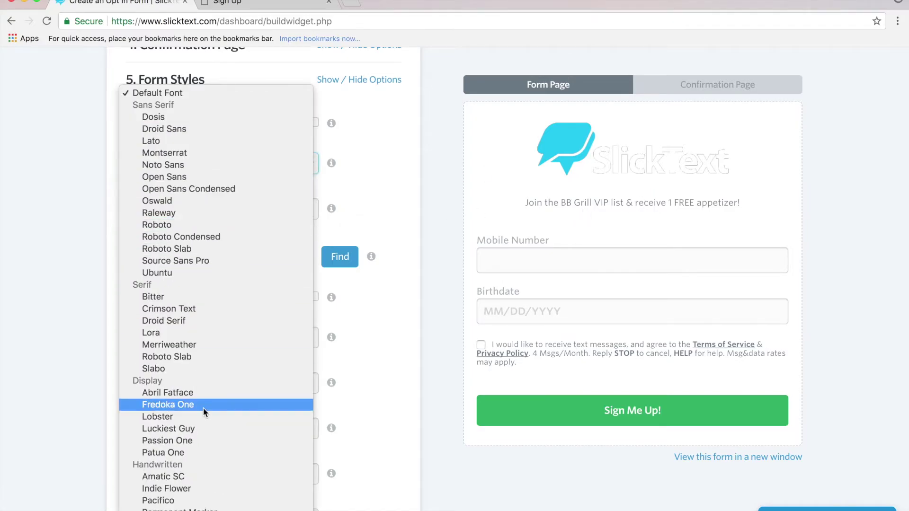
{"action": "left_click", "coordinate": [169, 419]}
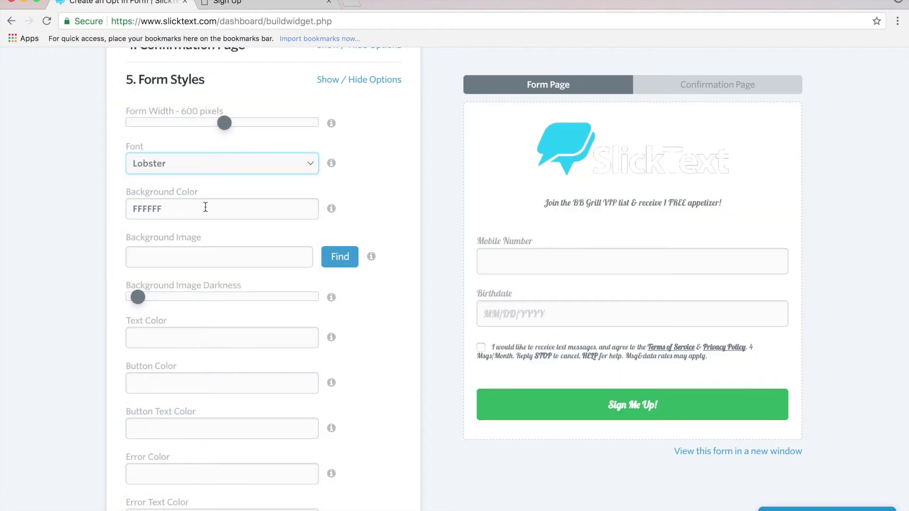
Step: Try the magenta background color d107d1 on the form and restore it to ffffff
{"action": "scroll", "coordinate": [396, 179], "scroll_direction": "up", "scroll_amount": 1}
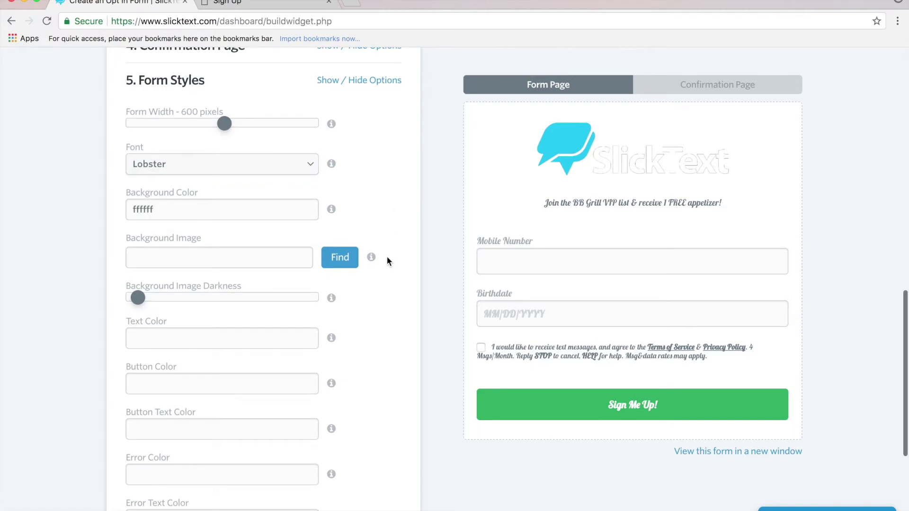
{"action": "scroll", "coordinate": [278, 262], "scroll_direction": "down", "scroll_amount": 2}
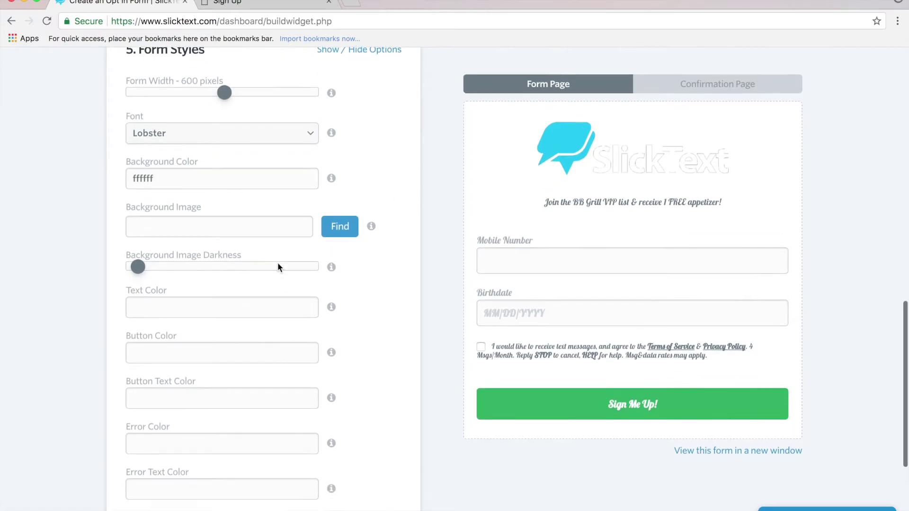
{"action": "left_click", "coordinate": [171, 182]}
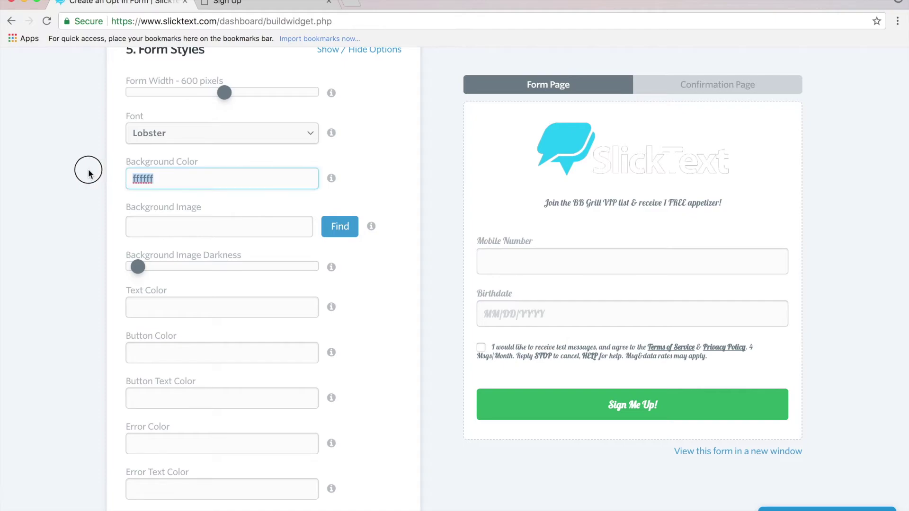
{"action": "left_click", "coordinate": [191, 185]}
{"action": "left_click_drag", "start_coordinate": [203, 224], "coordinate": [232, 213]}
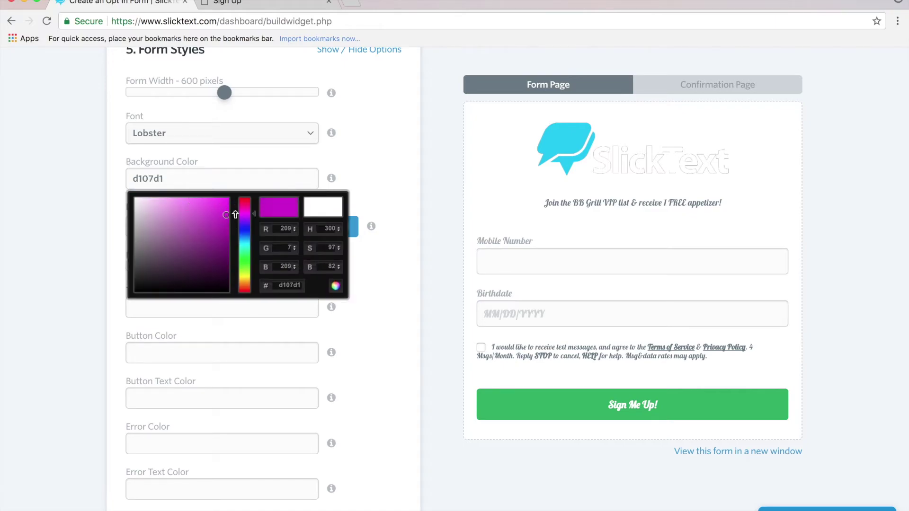
{"action": "left_click", "coordinate": [406, 198]}
{"action": "left_click", "coordinate": [230, 185]}
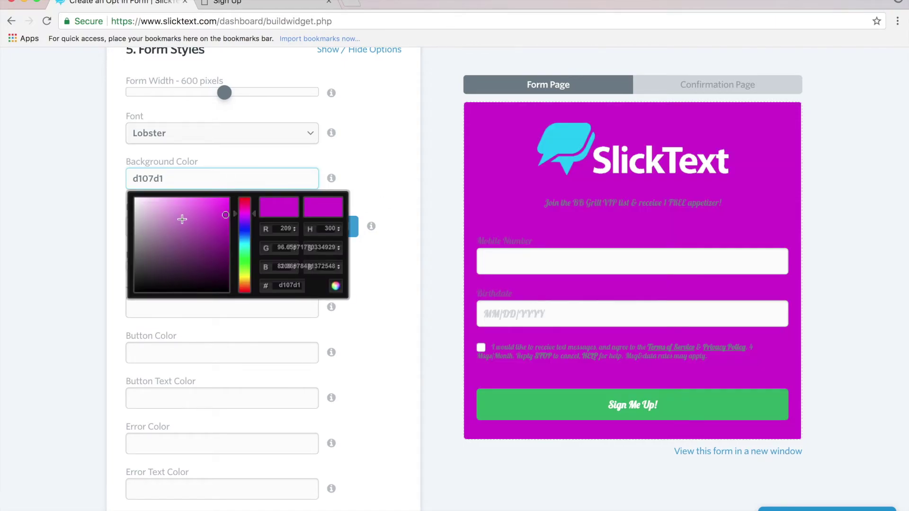
{"action": "key", "text": "super+a"}
{"action": "type", "text": "ffffff"}
{"action": "left_click", "coordinate": [379, 170]}
Step: Search the royalty-free images for "seafood" and use the photo of a waiter serving fresh oysters as the form's background image
{"action": "left_click", "coordinate": [339, 226]}
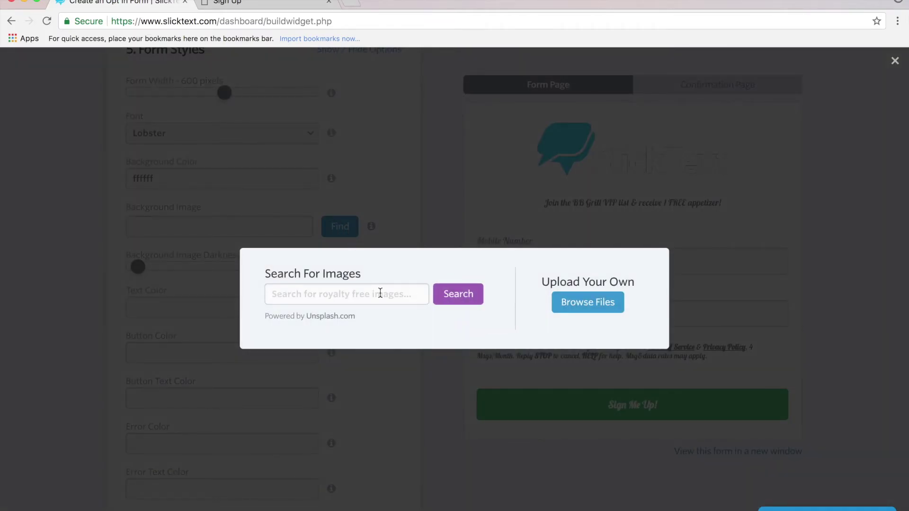
{"action": "type", "text": "lob"}
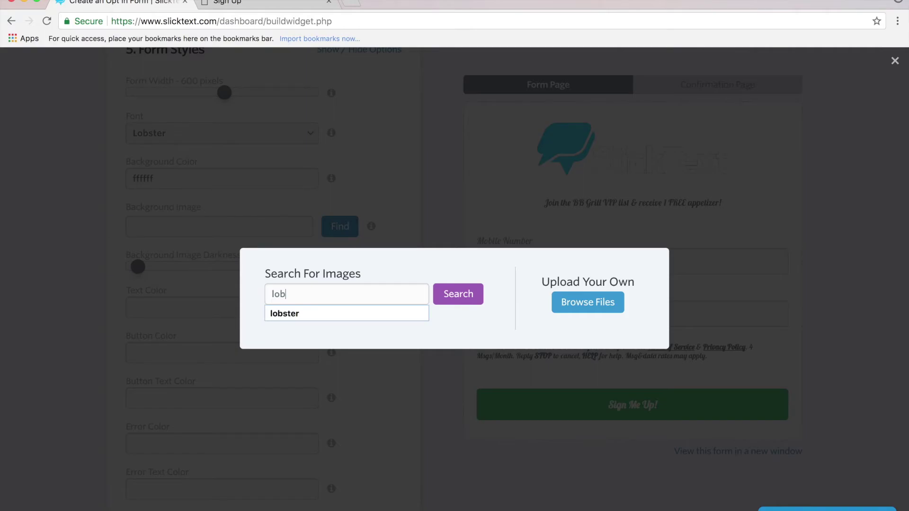
{"action": "key", "text": "BackSpace"}
{"action": "key", "text": "BackSpace"}
{"action": "key", "text": "BackSpace"}
{"action": "type", "text": "seafood"}
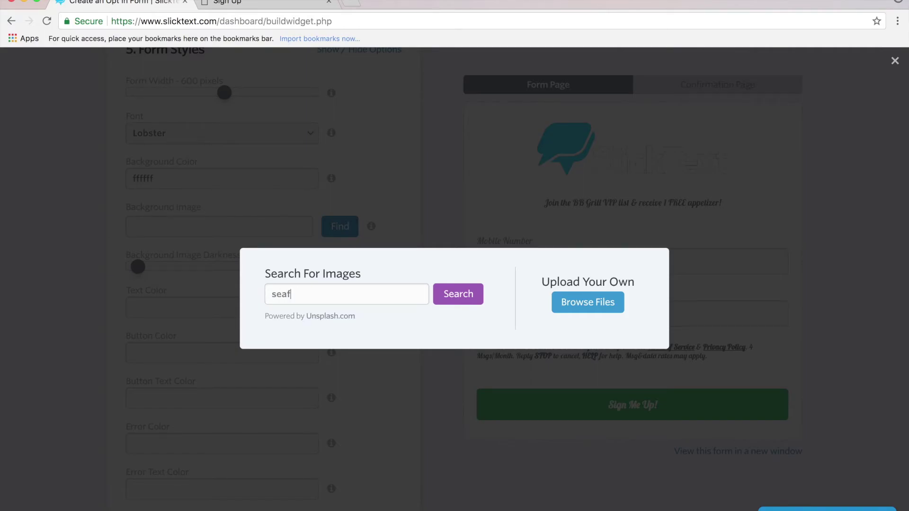
{"action": "key", "text": "Return"}
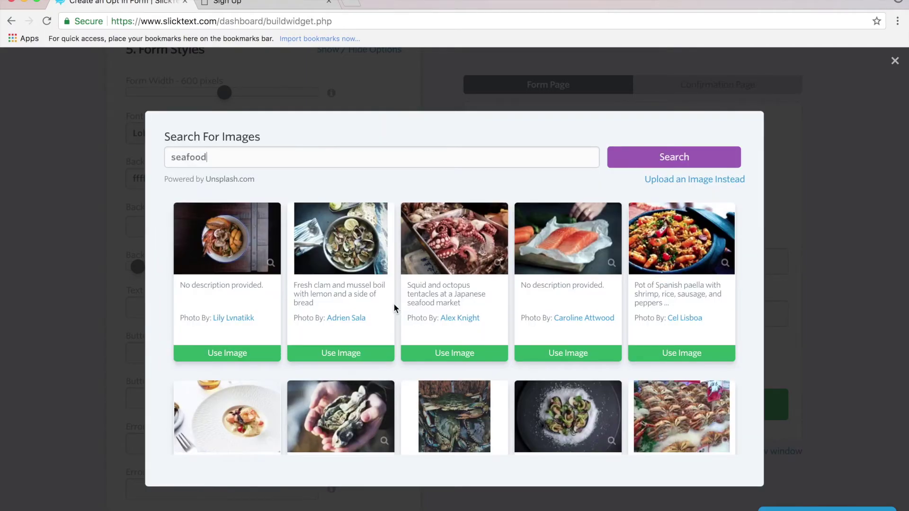
{"action": "scroll", "coordinate": [393, 303], "scroll_direction": "down", "scroll_amount": 6}
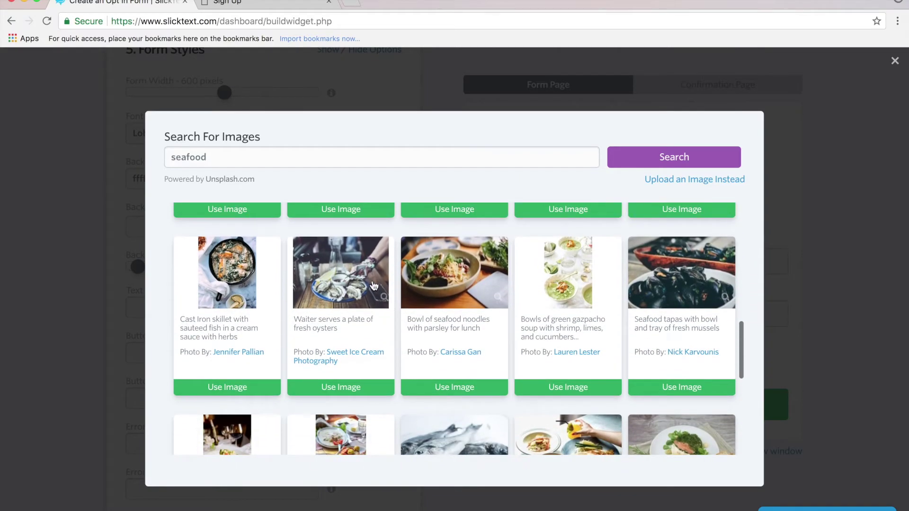
{"action": "left_click", "coordinate": [349, 388]}
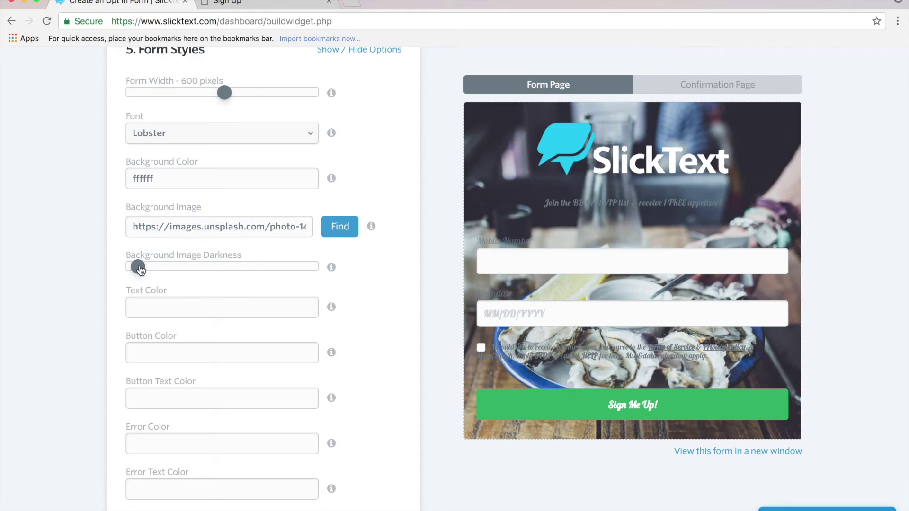
Step: Raise the background image darkness to about the middle of its range and set the text color to white, ffffff
{"action": "left_click_drag", "start_coordinate": [138, 267], "coordinate": [223, 271]}
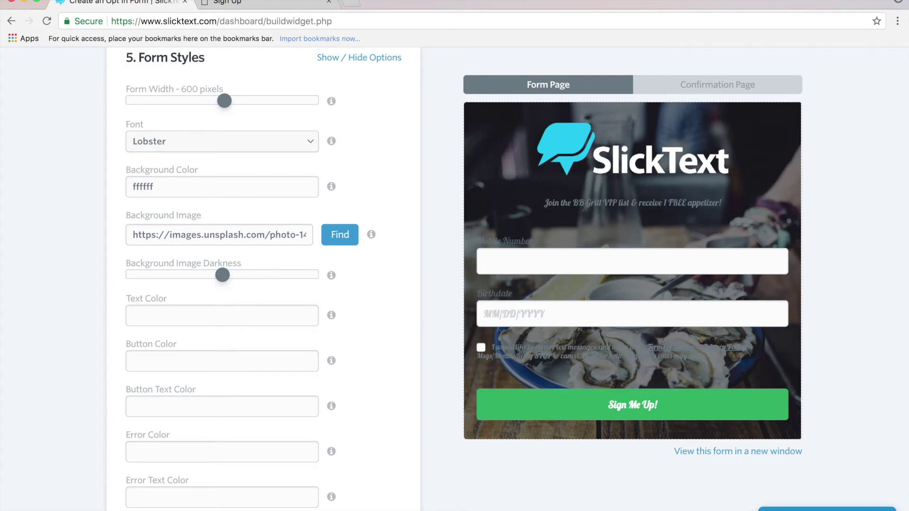
{"action": "left_click", "coordinate": [179, 308]}
{"action": "left_click_drag", "start_coordinate": [162, 369], "coordinate": [135, 335]}
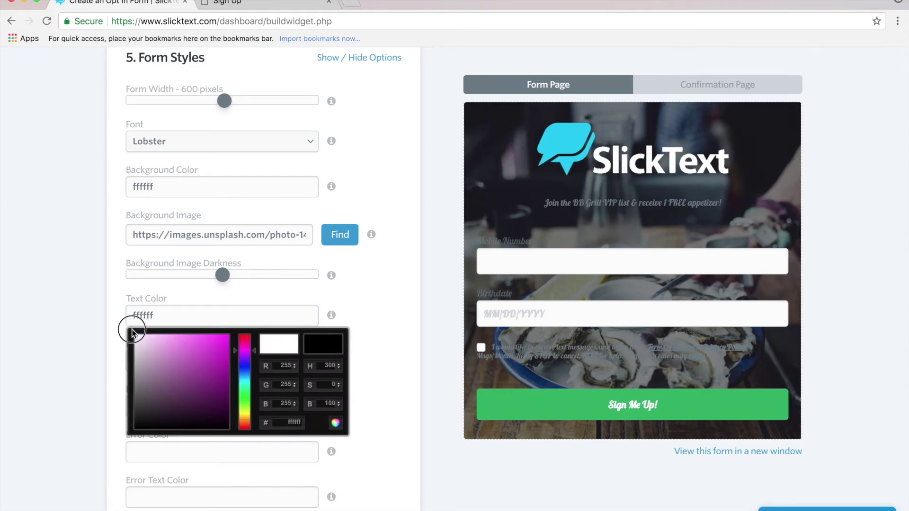
{"action": "left_click", "coordinate": [382, 310]}
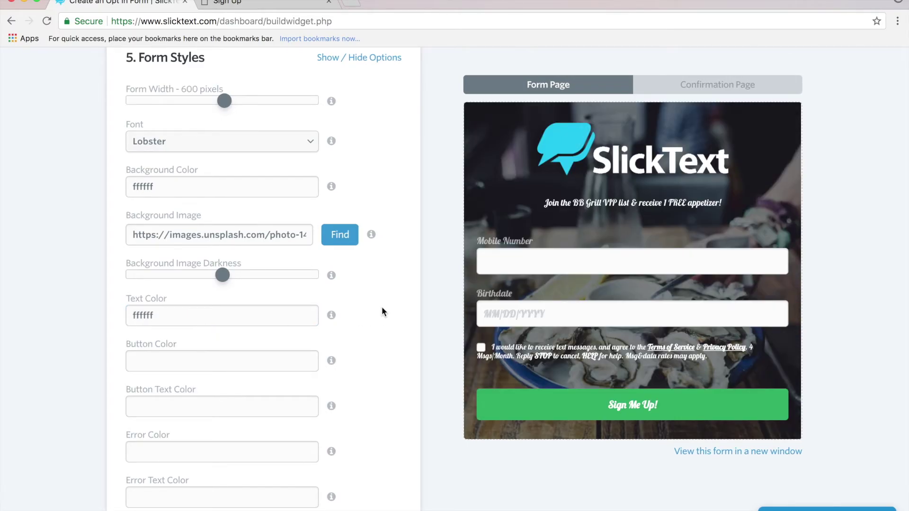
Step: Set the sign-up button's color to red, ff0000
{"action": "scroll", "coordinate": [381, 312], "scroll_direction": "down", "scroll_amount": 3}
{"action": "left_click", "coordinate": [193, 279]}
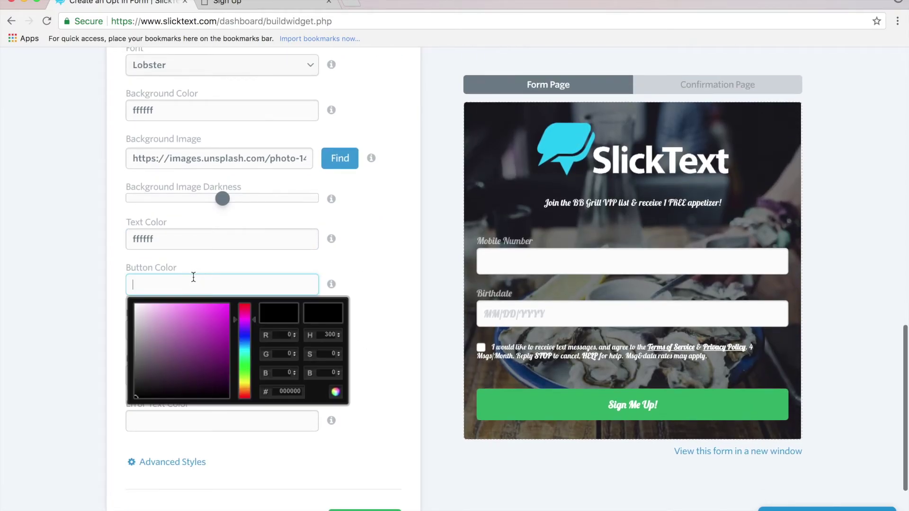
{"action": "left_click_drag", "start_coordinate": [244, 318], "coordinate": [232, 301]}
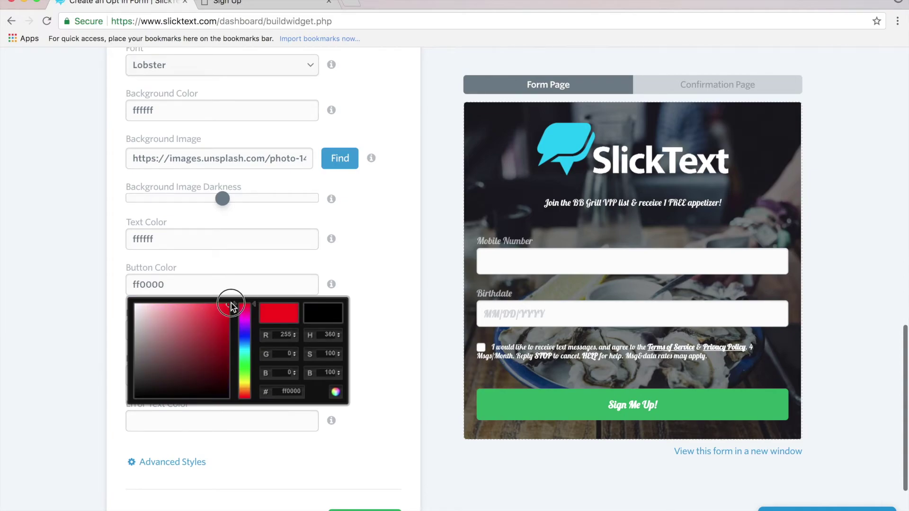
{"action": "left_click", "coordinate": [367, 285]}
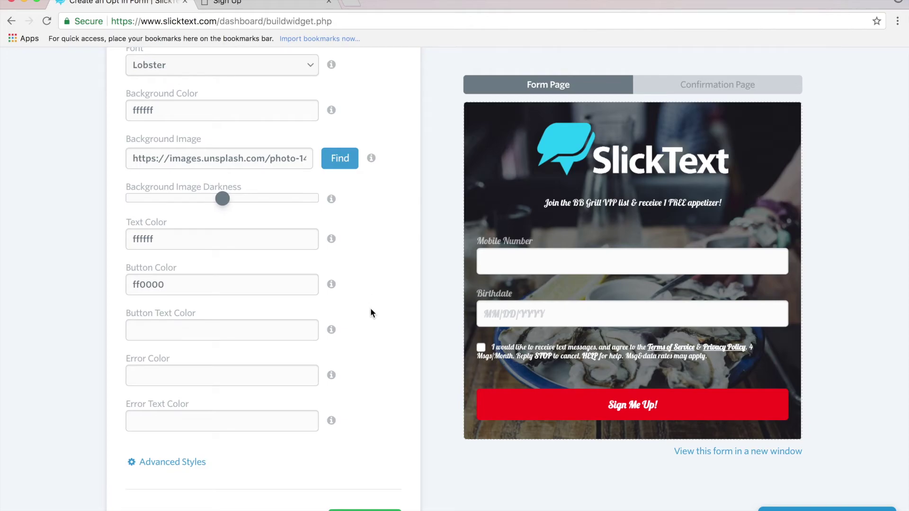
Step: Expand the Advanced Styles options and examine the Custom CSS field
{"action": "scroll", "coordinate": [370, 313], "scroll_direction": "down", "scroll_amount": 2}
{"action": "scroll", "coordinate": [370, 318], "scroll_direction": "down", "scroll_amount": 2}
{"action": "left_click", "coordinate": [173, 364]}
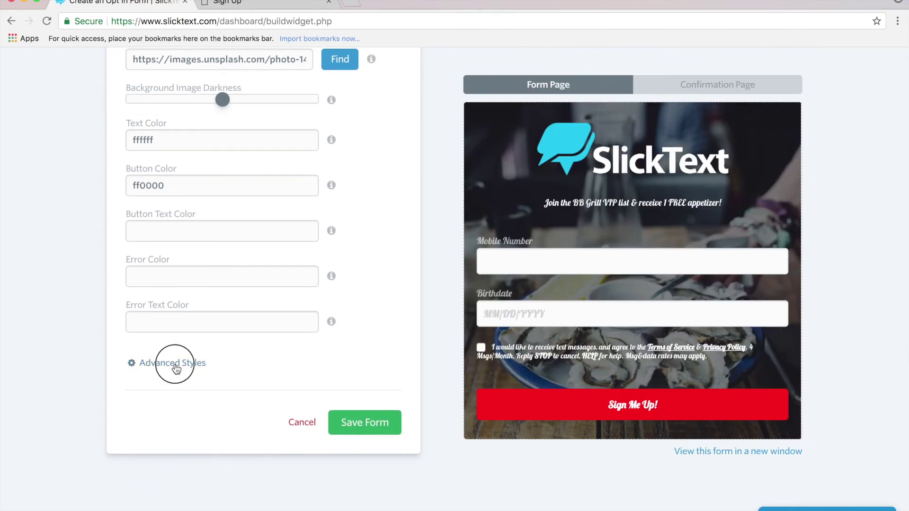
{"action": "scroll", "coordinate": [399, 359], "scroll_direction": "down", "scroll_amount": 5}
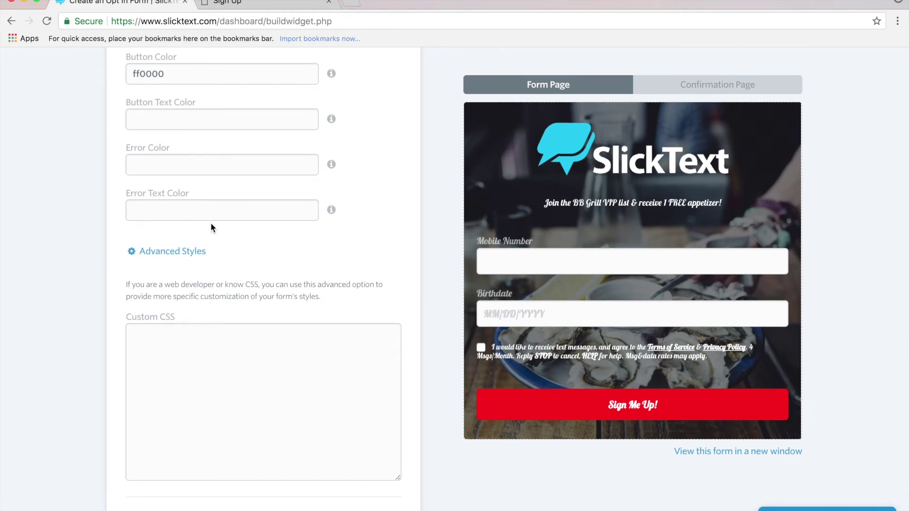
Step: Save the finished opt-in form with the Advanced Styles options collapsed and open its live page from the generated link
{"action": "left_click", "coordinate": [177, 253]}
{"action": "left_click", "coordinate": [359, 314]}
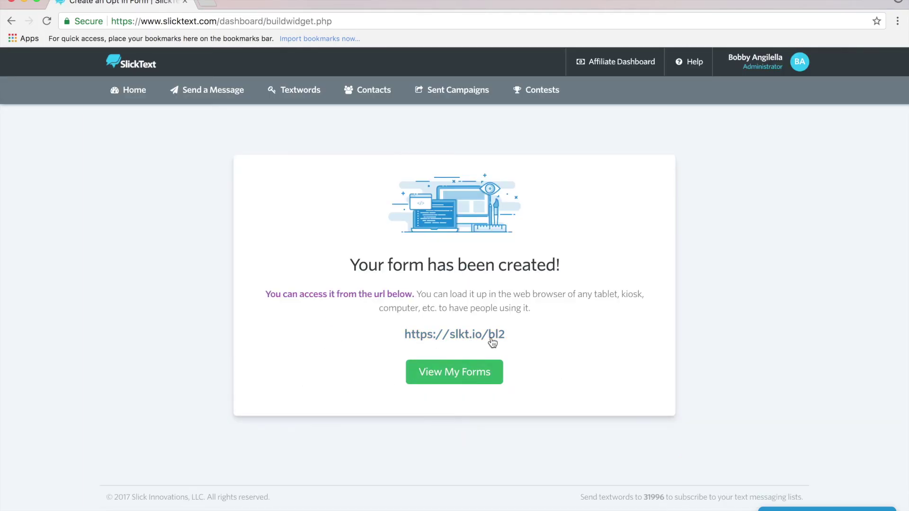
{"action": "left_click", "coordinate": [458, 335]}
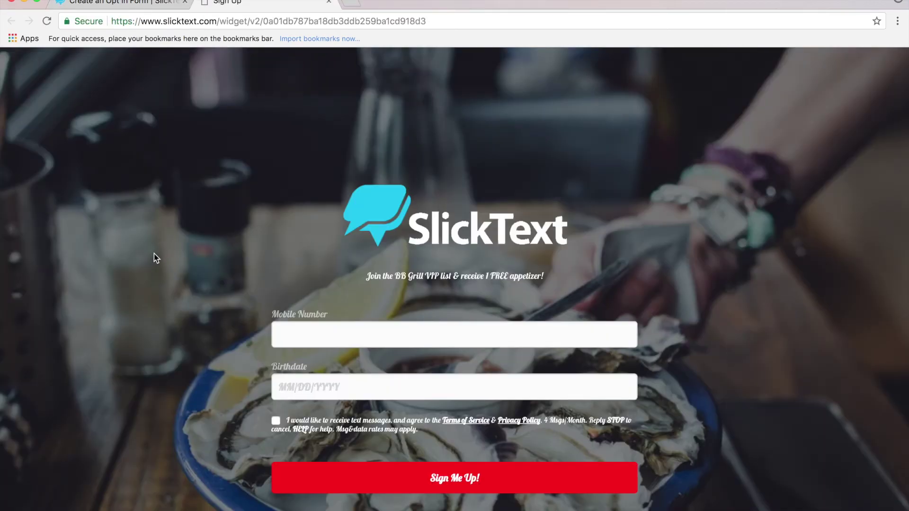
{"action": "key", "text": "super+equal"}
{"action": "key", "text": "super+equal"}
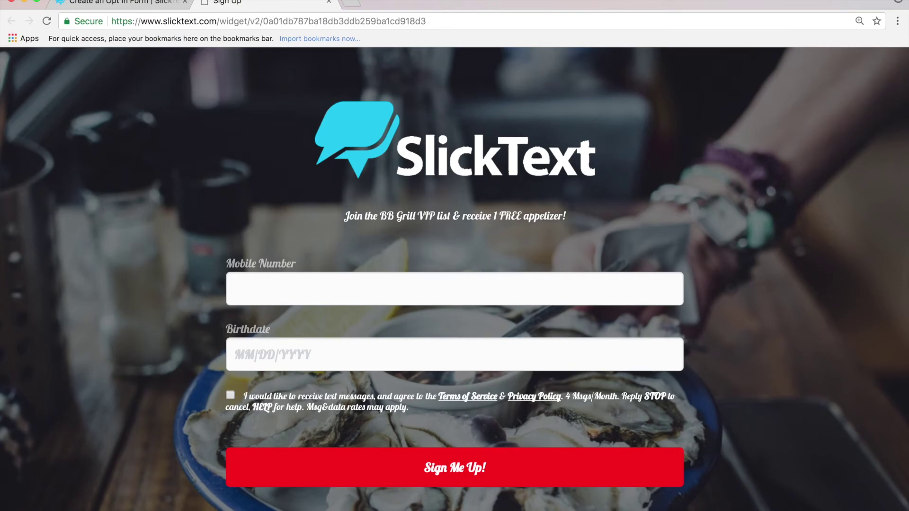
Step: Fill in the mobile number and birthdate, agree to receive text messages, and submit the sign-up form
{"action": "left_click", "coordinate": [249, 290]}
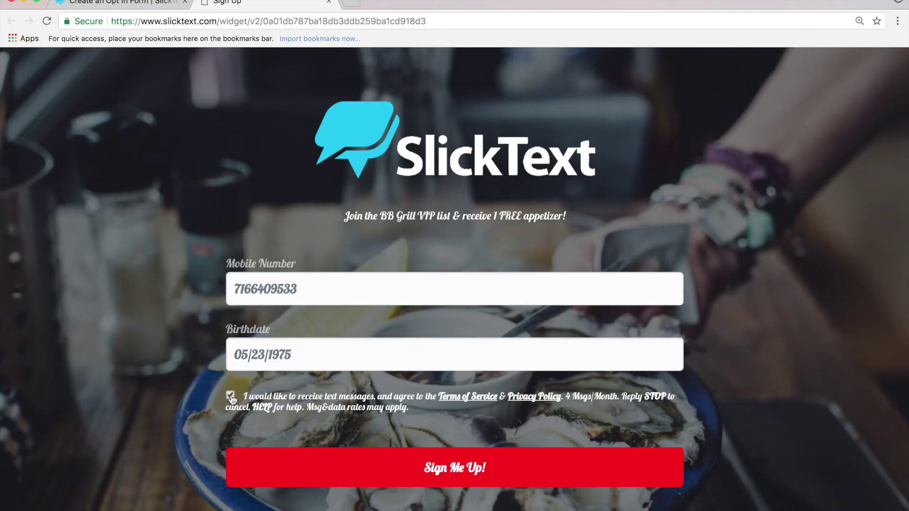
{"action": "left_click", "coordinate": [230, 394]}
{"action": "left_click", "coordinate": [405, 474]}
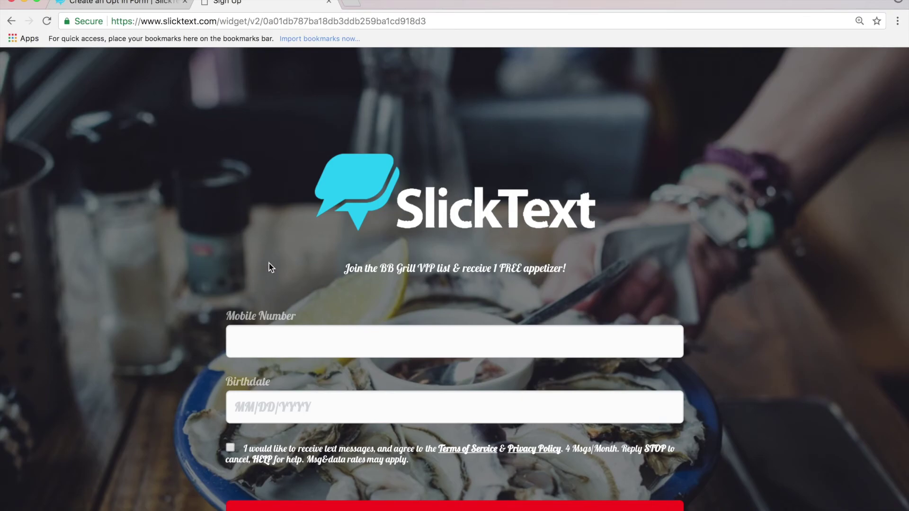
{"action": "scroll", "coordinate": [251, 258], "scroll_direction": "down", "scroll_amount": 1}
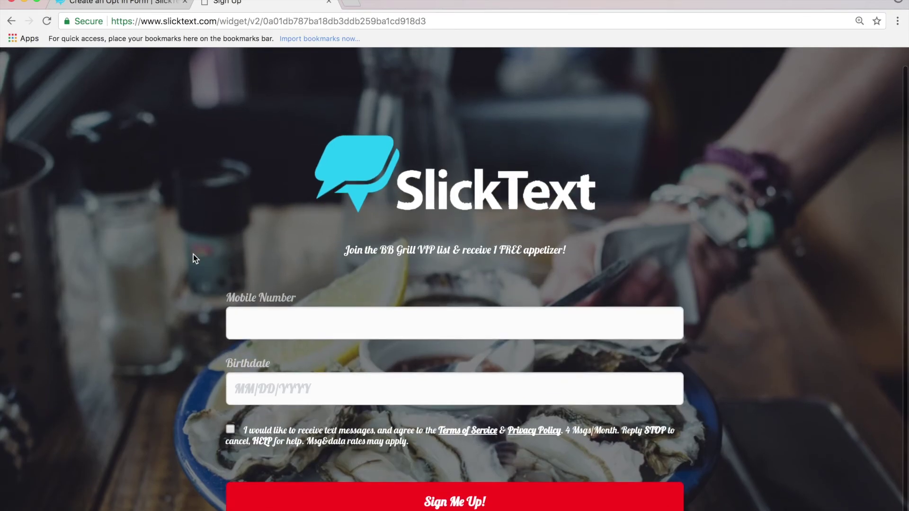